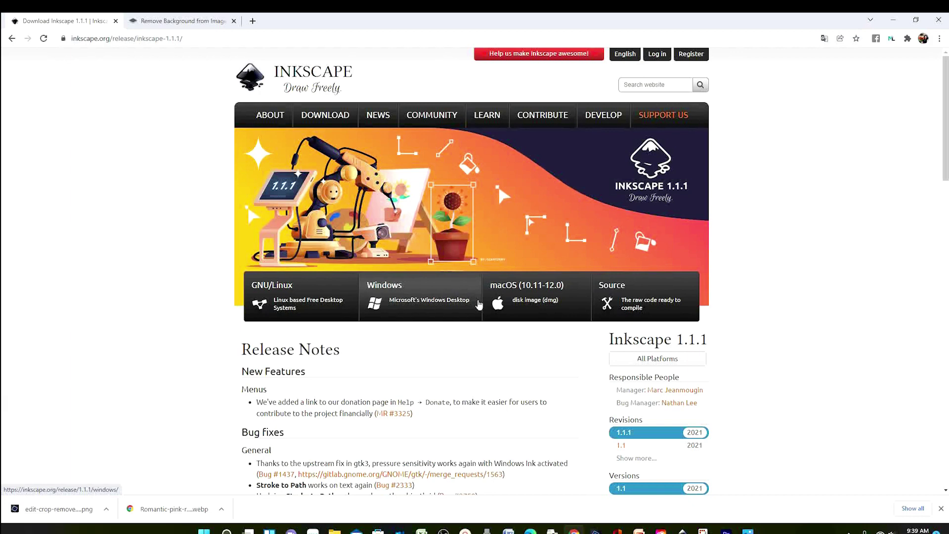
Step: Switch from the Inkscape download page back to the IMG_2860 2.png portrait document
{"action": "mouse_move", "coordinate": [326, 121]}
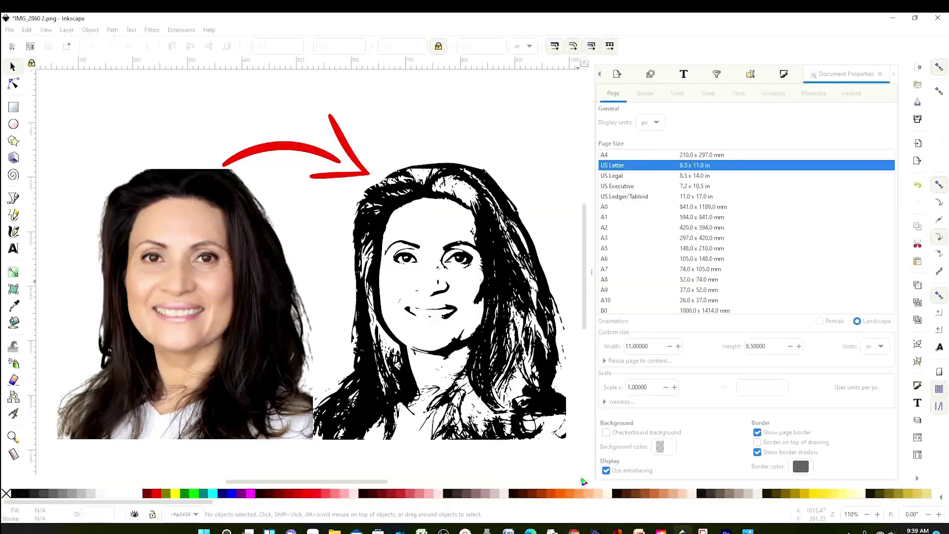
{"action": "left_click", "coordinate": [236, 289]}
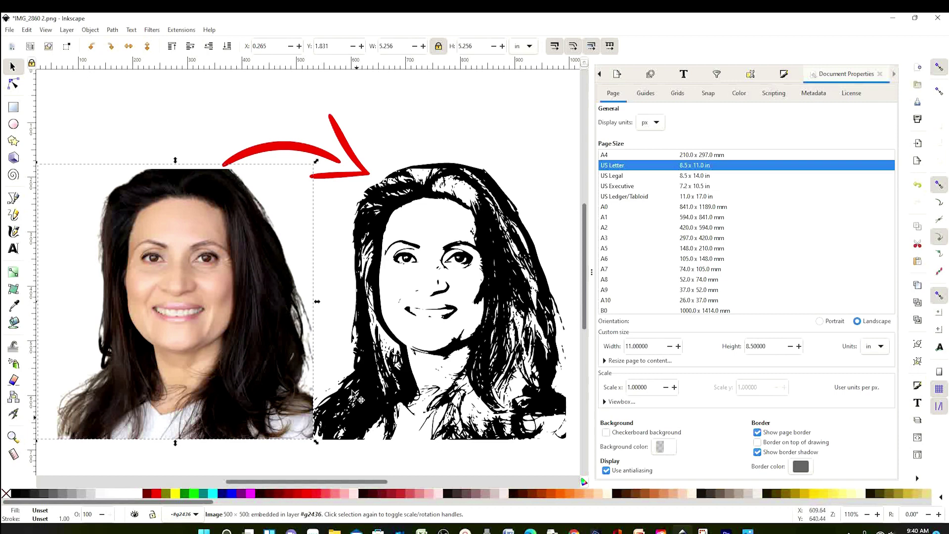
Step: Deselect the portrait photo in the Inkscape document
{"action": "left_click", "coordinate": [438, 303]}
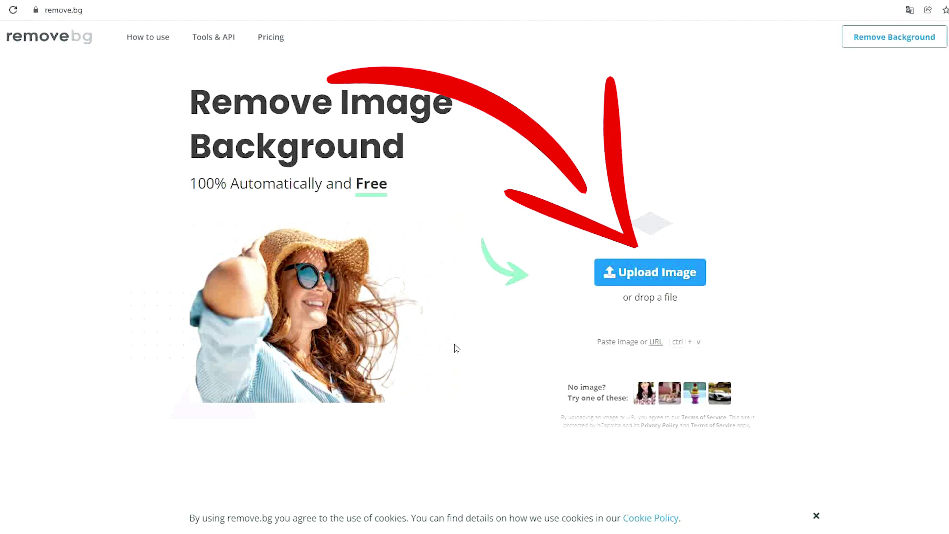
Step: Upload the portrait image to remove.bg for background removal
{"action": "left_click", "coordinate": [657, 278]}
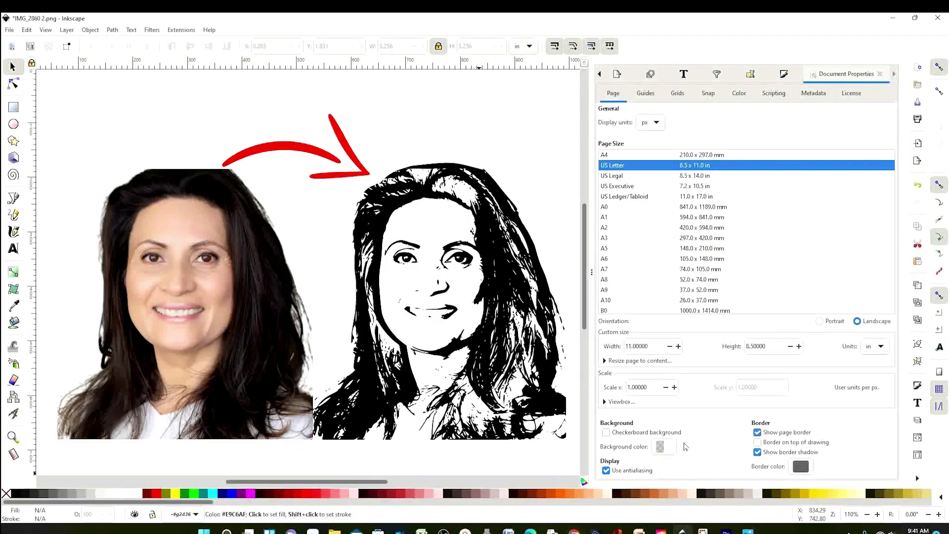
Step: Open edit-crop-removebg-preview2.png as a new document, accepting the png import dialog
{"action": "left_click", "coordinate": [11, 31]}
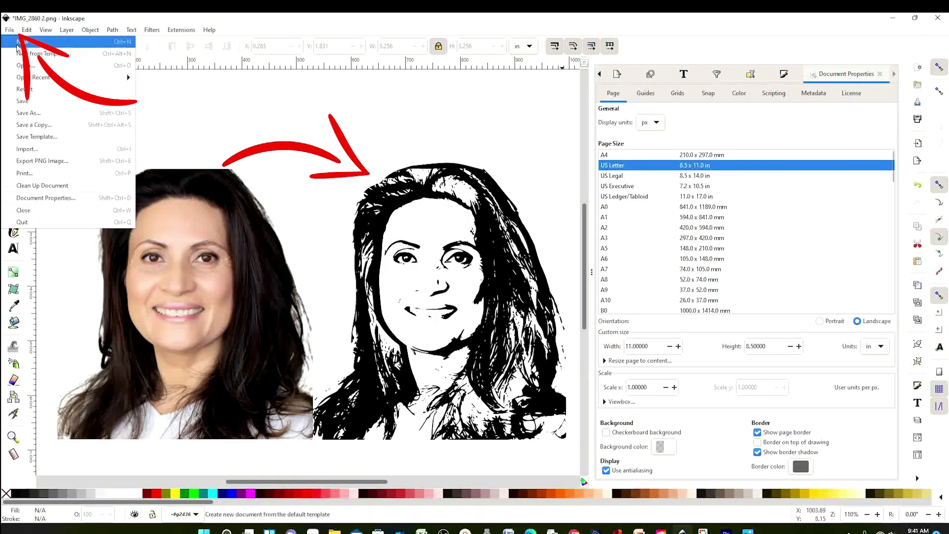
{"action": "left_click", "coordinate": [46, 71]}
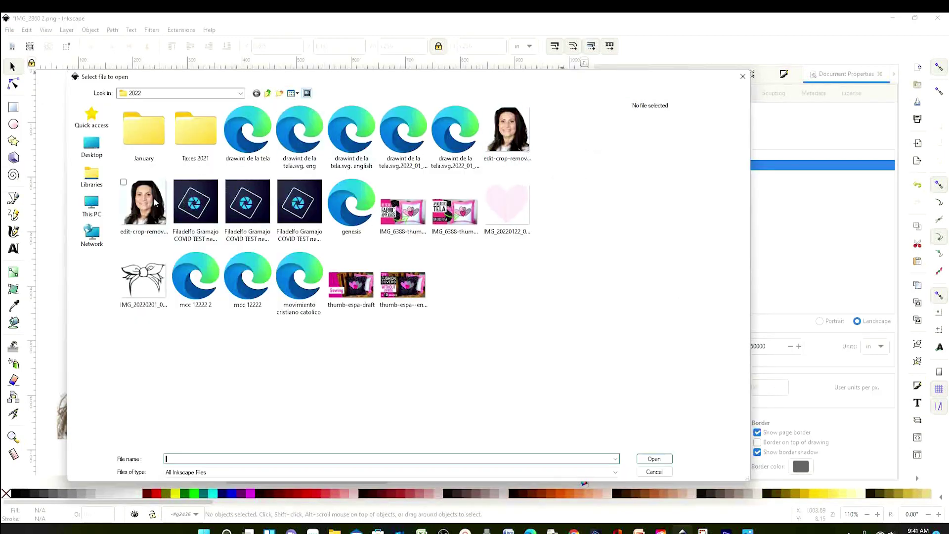
{"action": "left_click", "coordinate": [155, 203]}
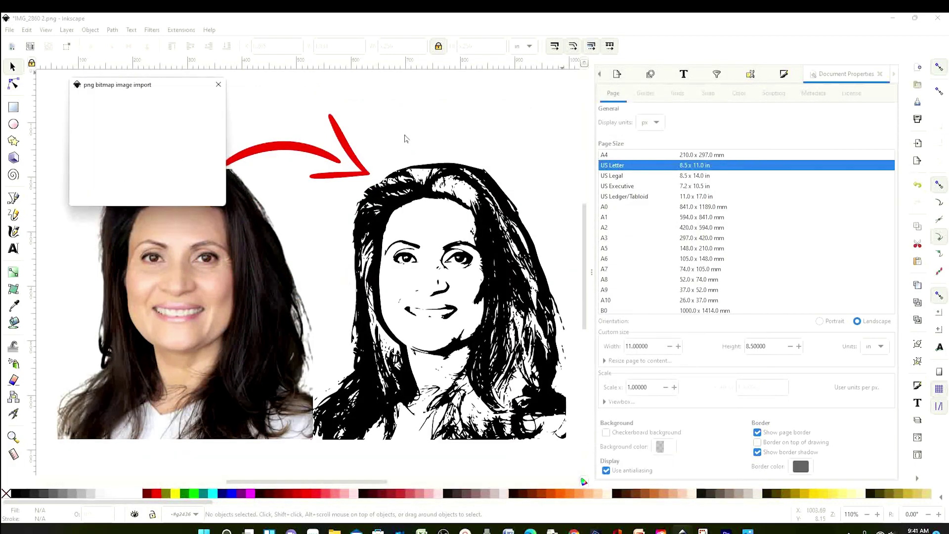
{"action": "left_click", "coordinate": [200, 197]}
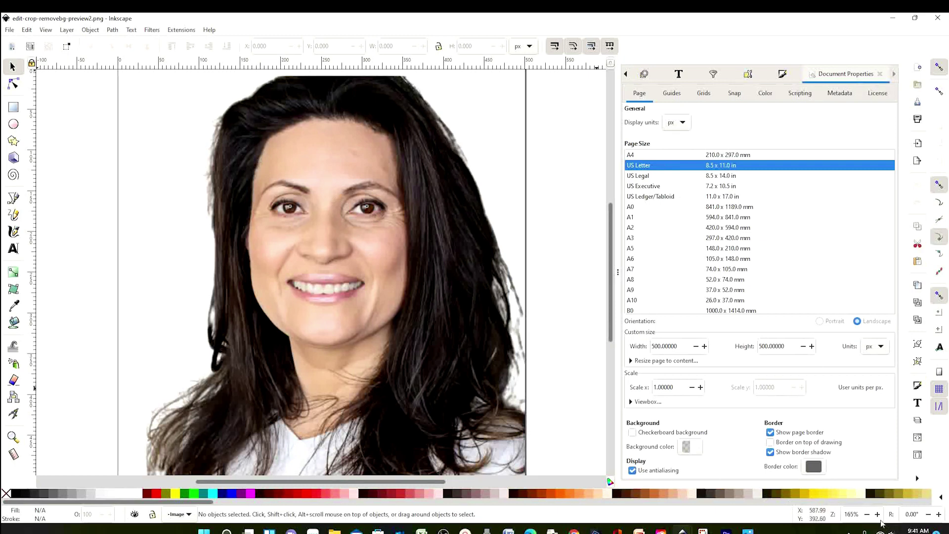
Step: Zoom out to see the whole page and select the portrait photo
{"action": "left_click", "coordinate": [867, 515]}
{"action": "left_click", "coordinate": [868, 516]}
{"action": "left_click", "coordinate": [868, 515]}
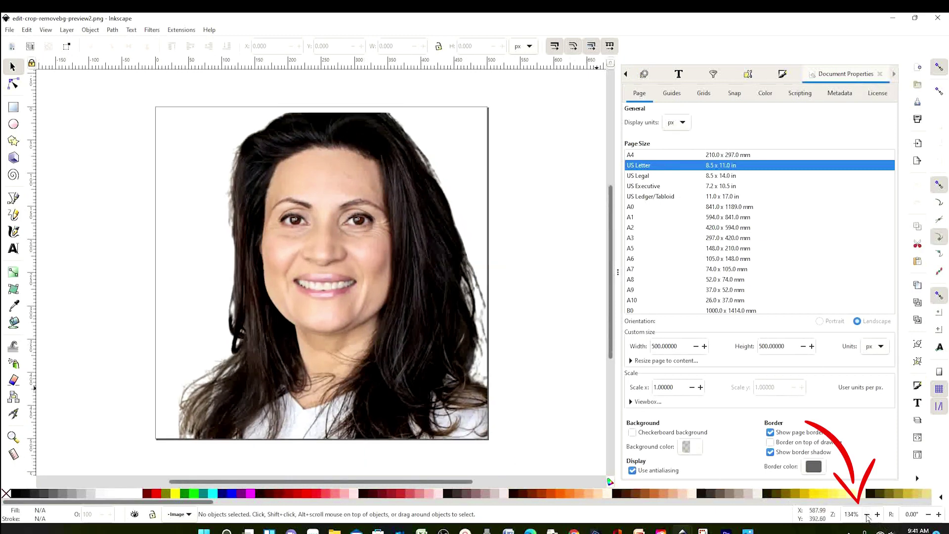
{"action": "left_click", "coordinate": [323, 271]}
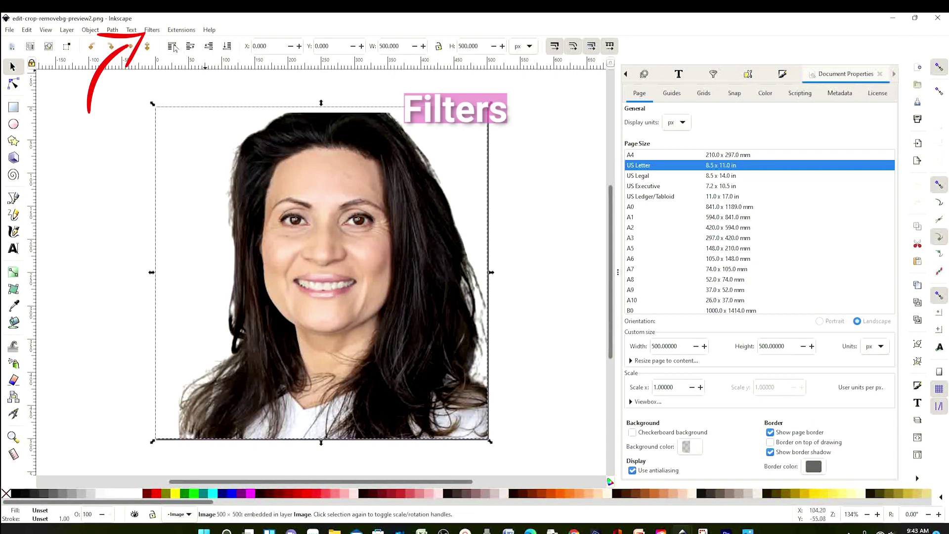
Step: Apply the Filters > Color > Greyscale filter with Lightness tuned to −1.63
{"action": "left_click", "coordinate": [152, 30]}
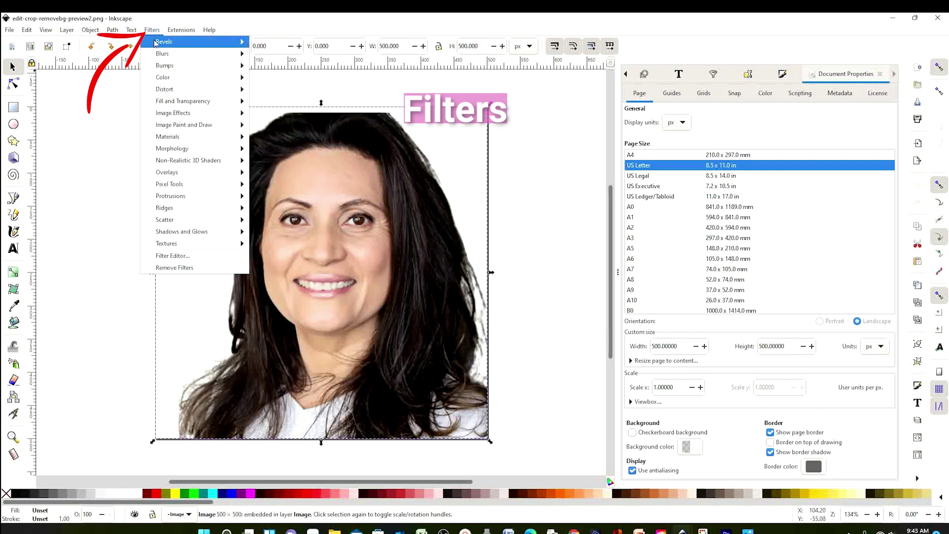
{"action": "mouse_move", "coordinate": [207, 78]}
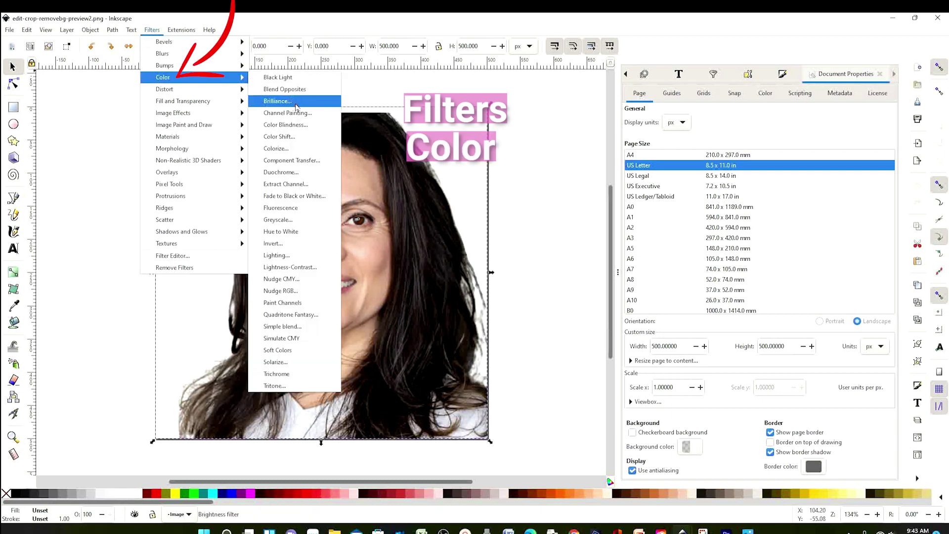
{"action": "left_click", "coordinate": [275, 220]}
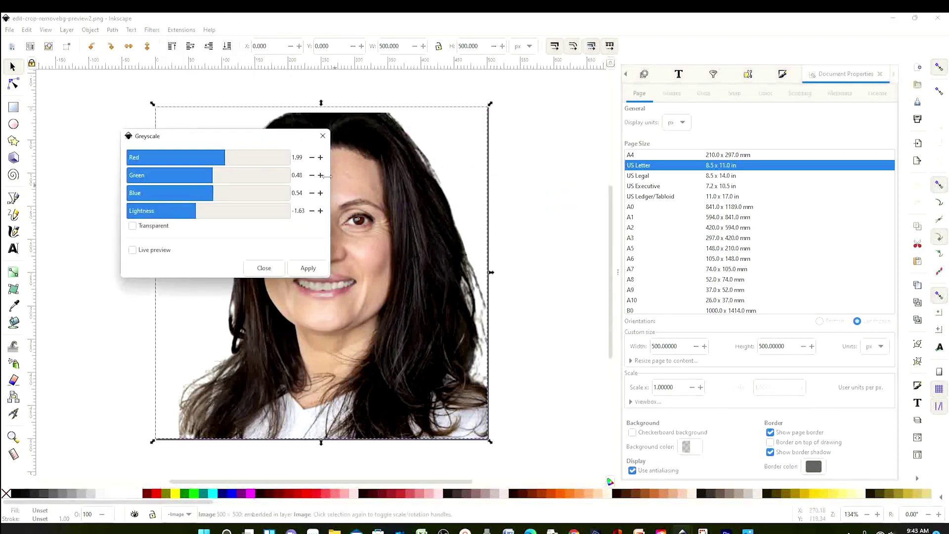
{"action": "left_click_drag", "start_coordinate": [288, 139], "coordinate": [612, 111]}
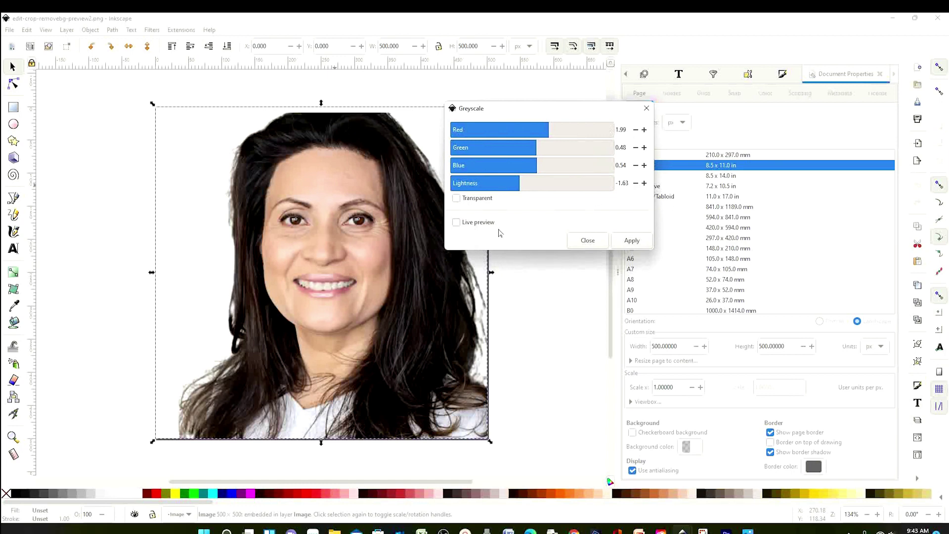
{"action": "left_click", "coordinate": [457, 222]}
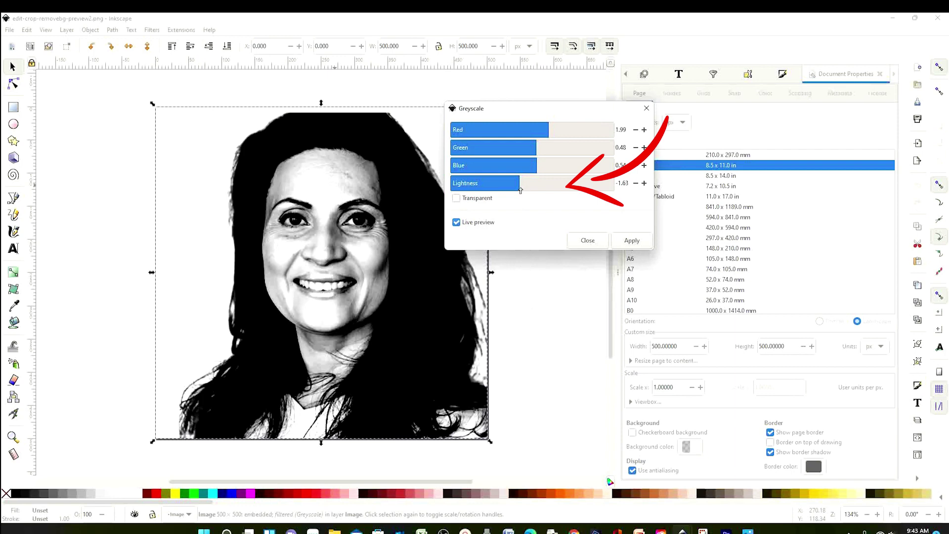
{"action": "left_click_drag", "start_coordinate": [521, 191], "coordinate": [522, 190]}
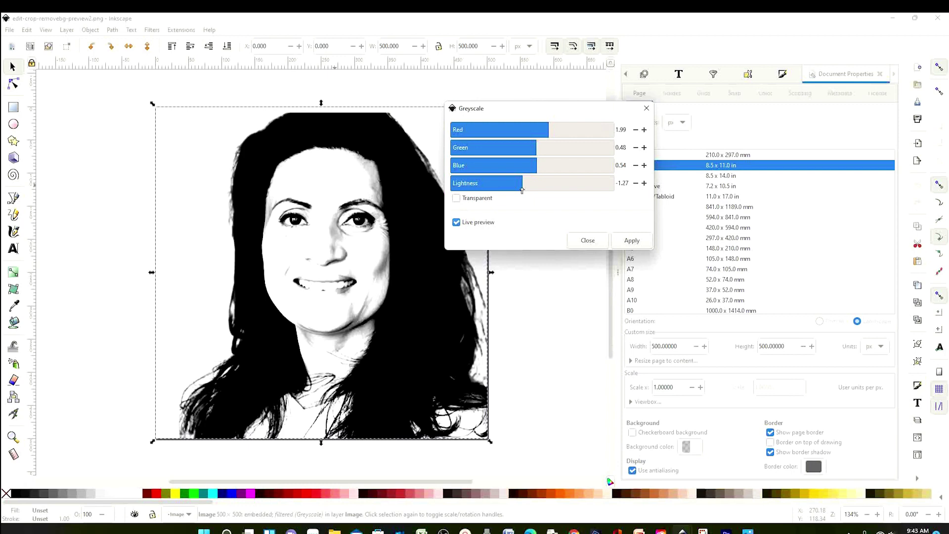
{"action": "left_click_drag", "start_coordinate": [522, 190], "coordinate": [519, 191]}
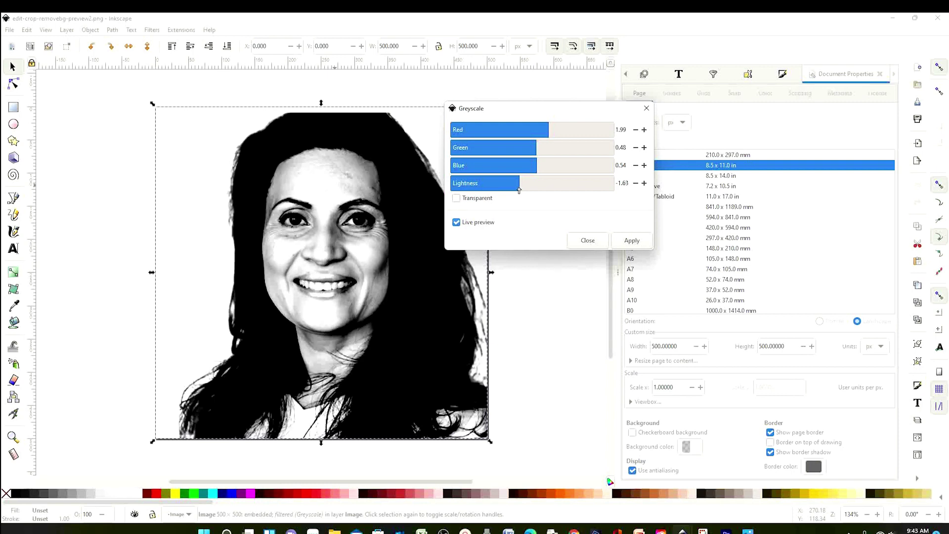
{"action": "left_click", "coordinate": [632, 241]}
{"action": "left_click", "coordinate": [647, 107]}
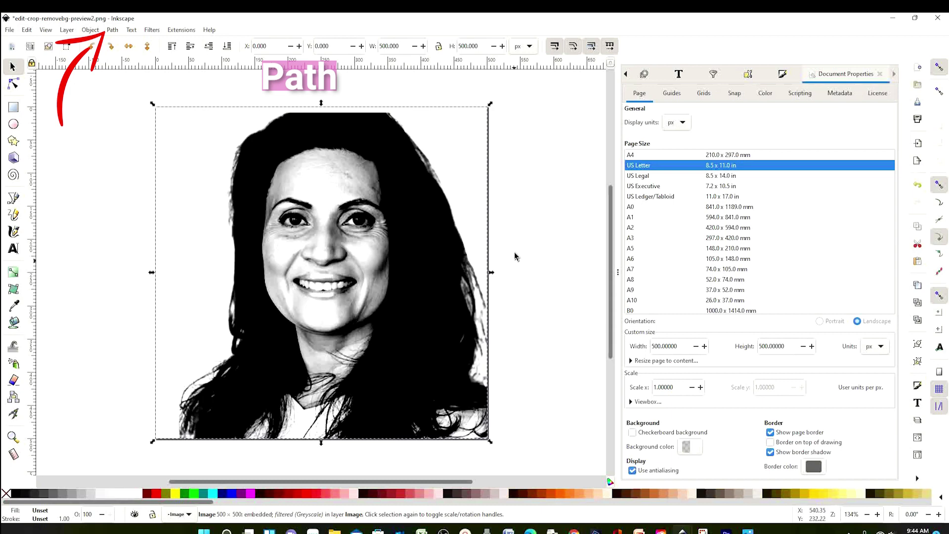
Step: In Trace Bitmap, preview a Brightness cutoff single scan, adjusting threshold from 0.430 to 0.630
{"action": "left_click", "coordinate": [117, 31]}
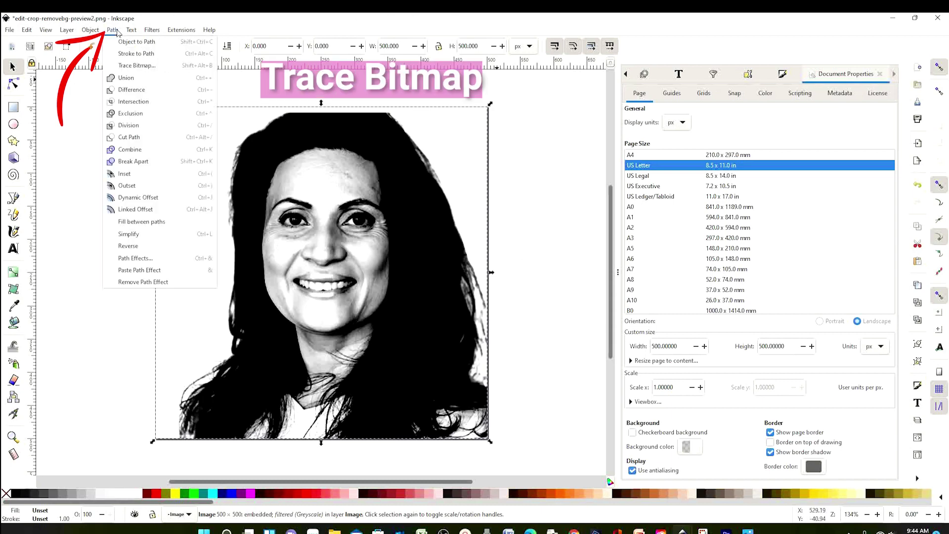
{"action": "left_click", "coordinate": [126, 67]}
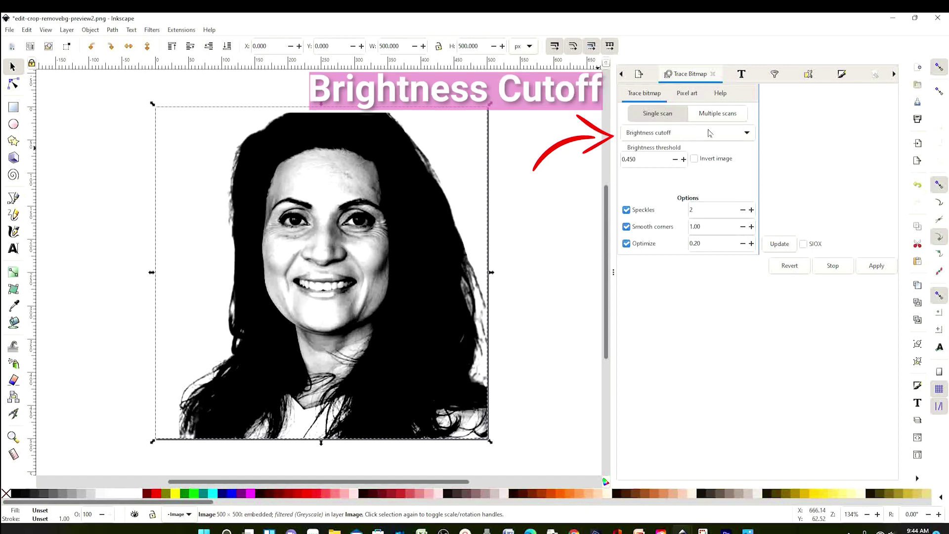
{"action": "left_click", "coordinate": [675, 160]}
{"action": "left_click", "coordinate": [675, 160]}
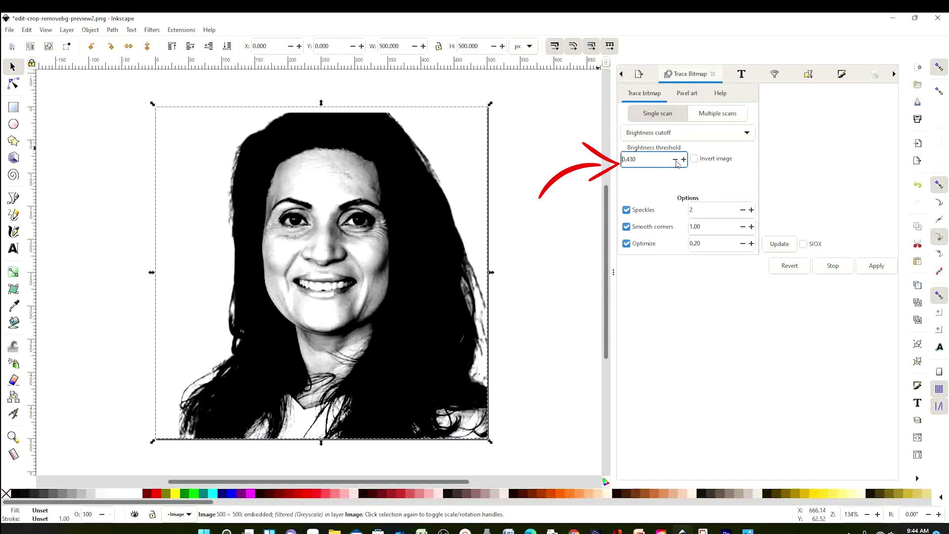
{"action": "left_click", "coordinate": [790, 245]}
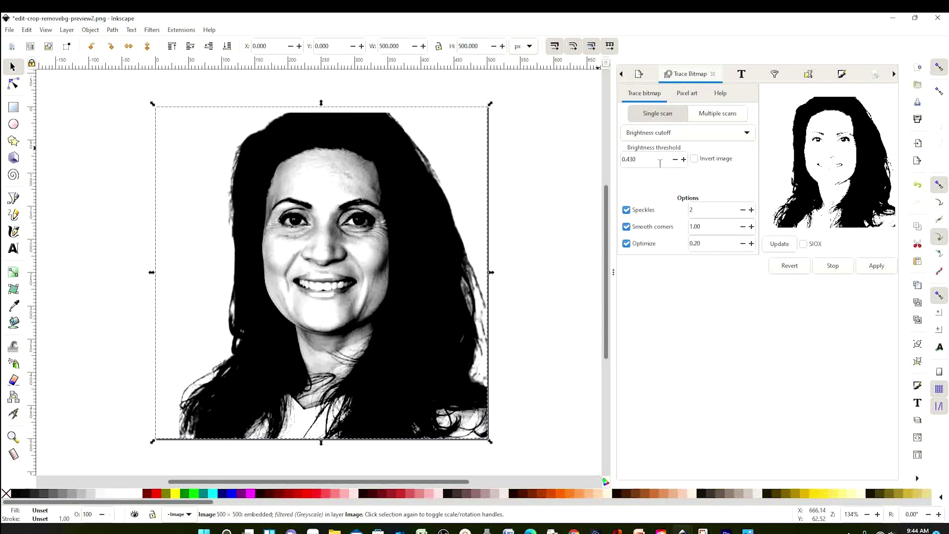
{"action": "left_click", "coordinate": [684, 160]}
{"action": "left_click", "coordinate": [781, 249]}
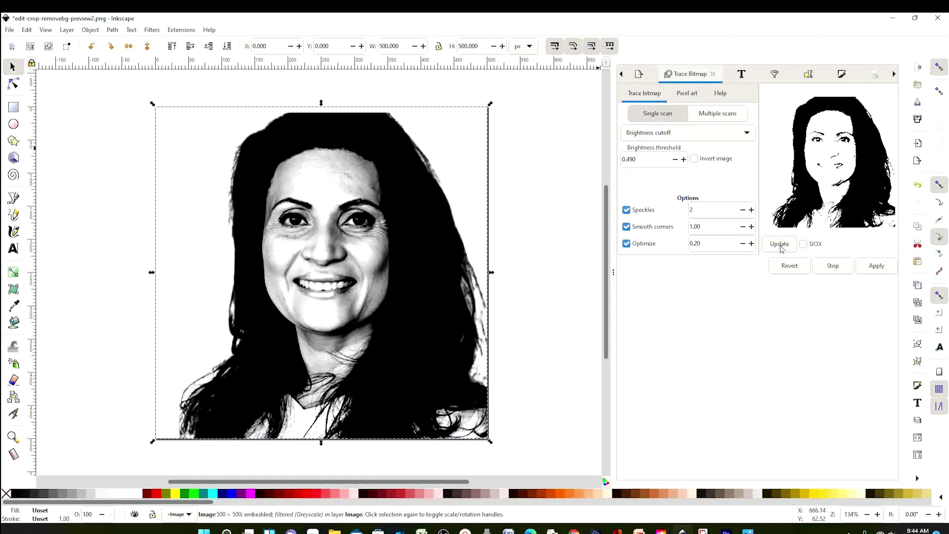
{"action": "left_click", "coordinate": [684, 159]}
{"action": "left_click", "coordinate": [684, 159]}
{"action": "left_click", "coordinate": [780, 244]}
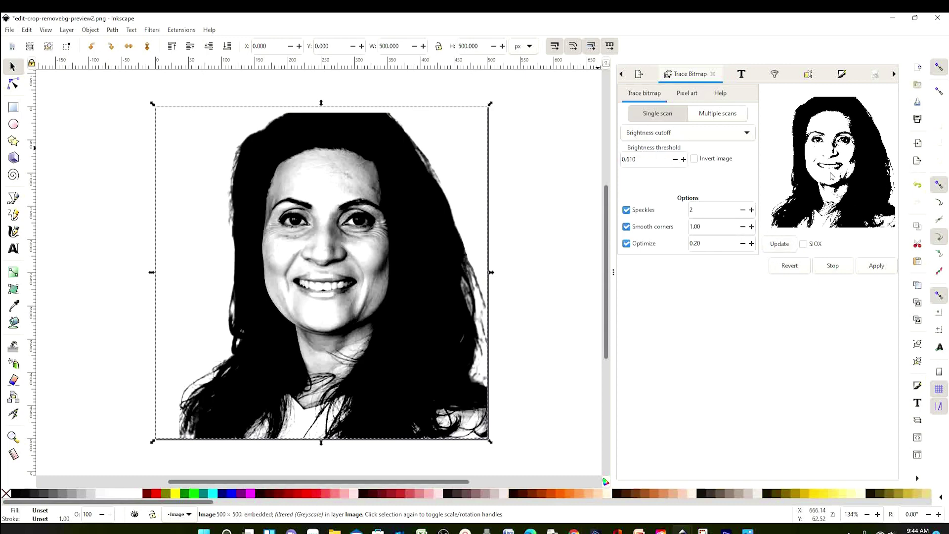
{"action": "left_click", "coordinate": [685, 160]}
{"action": "left_click", "coordinate": [784, 245]}
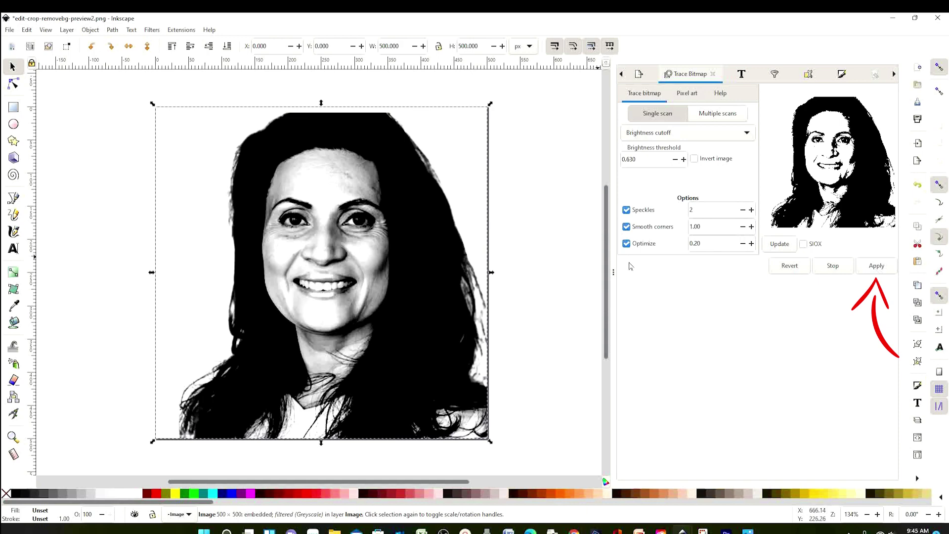
Step: Apply the trace to create the 1641-node stencil and arrange it beside the original photo
{"action": "left_click", "coordinate": [877, 268]}
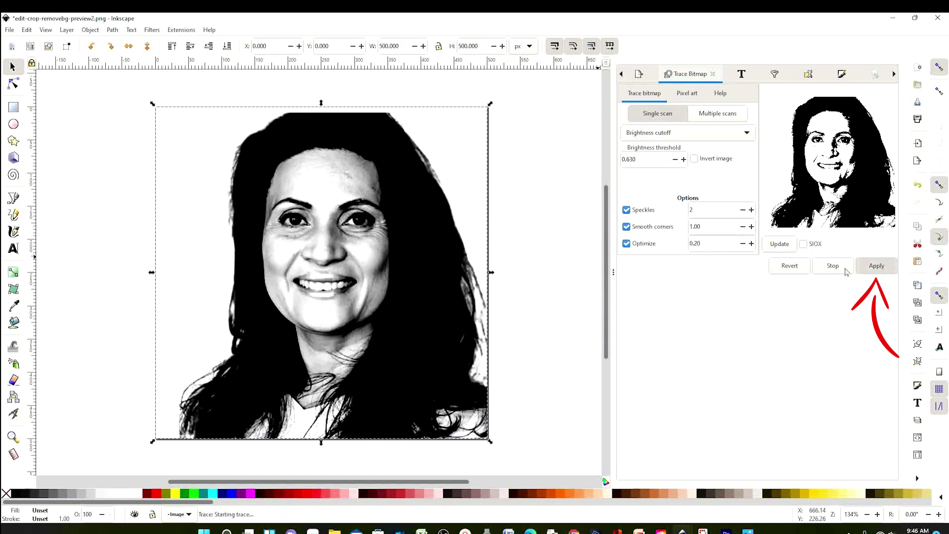
{"action": "mouse_move", "coordinate": [443, 346]}
{"action": "left_mouse_down"}
{"action": "mouse_move", "coordinate": [642, 335]}
{"action": "mouse_move", "coordinate": [607, 340]}
{"action": "left_mouse_up"}
{"action": "left_click_drag", "start_coordinate": [306, 348], "coordinate": [206, 346]}
{"action": "left_click_drag", "start_coordinate": [454, 336], "coordinate": [434, 328]}
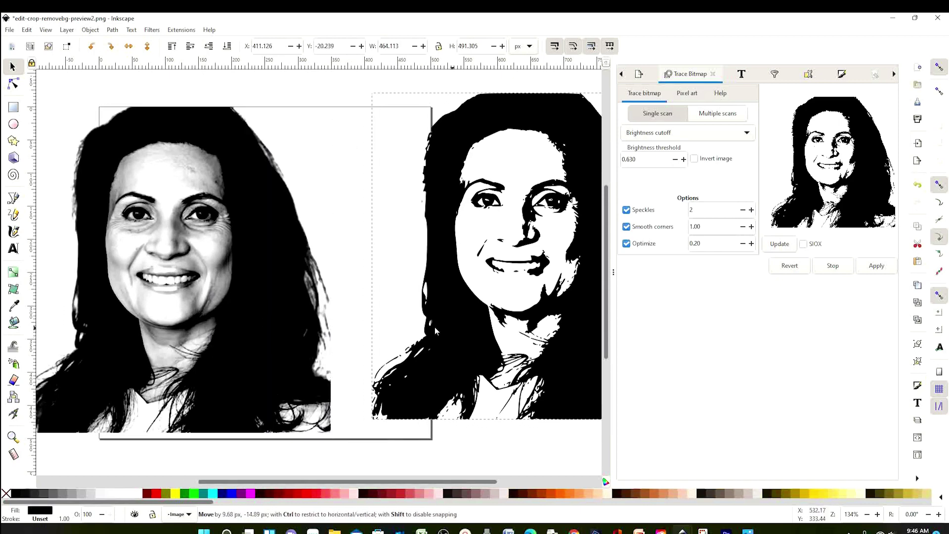
{"action": "scroll", "coordinate": [322, 412], "scroll_direction": "right", "scroll_amount": 4}
{"action": "left_click", "coordinate": [270, 206]}
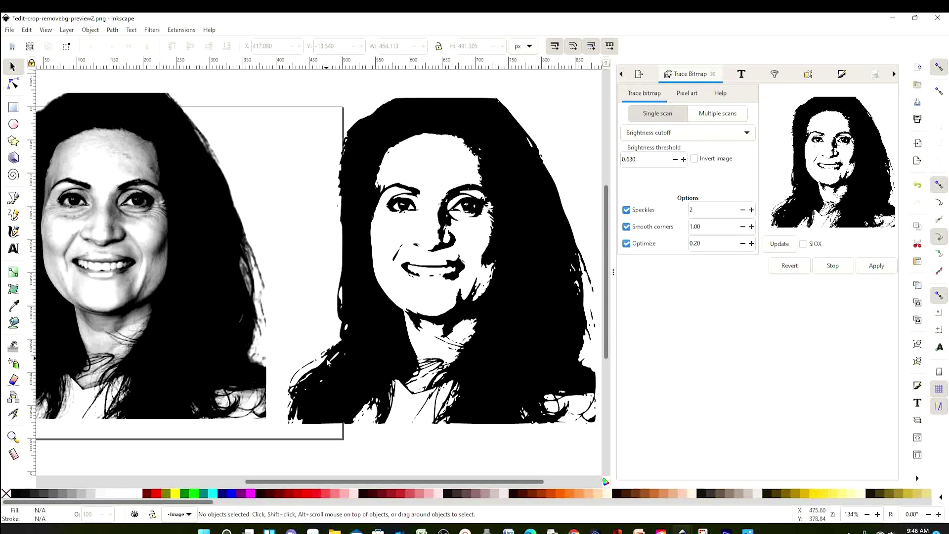
{"action": "left_click_drag", "start_coordinate": [146, 252], "coordinate": [183, 255]}
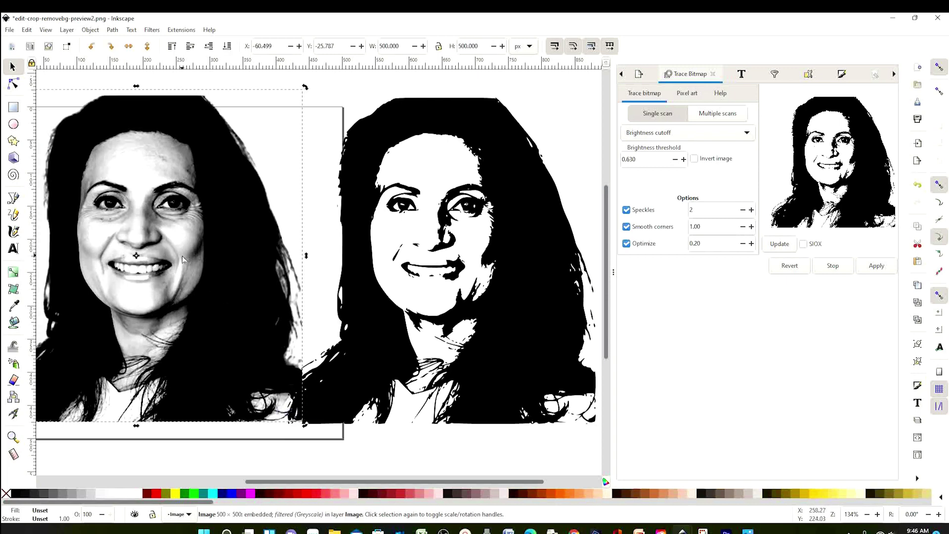
Step: Lower the brightness threshold step by step to 0.080, refreshing the trace preview
{"action": "left_click", "coordinate": [675, 160]}
{"action": "left_click", "coordinate": [675, 160]}
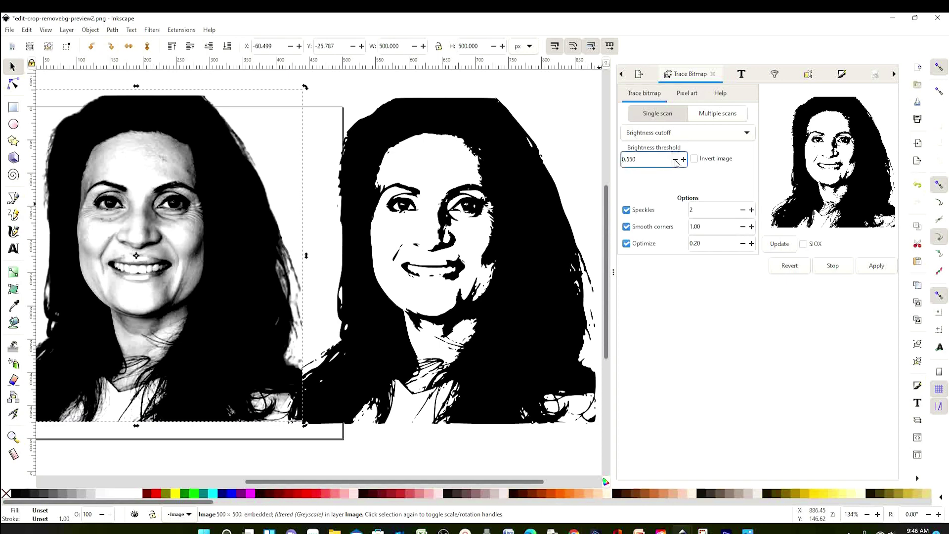
{"action": "left_click", "coordinate": [675, 161]}
{"action": "left_click", "coordinate": [774, 244]}
{"action": "left_click", "coordinate": [676, 159]}
{"action": "left_click", "coordinate": [676, 160]}
{"action": "left_click", "coordinate": [675, 160]}
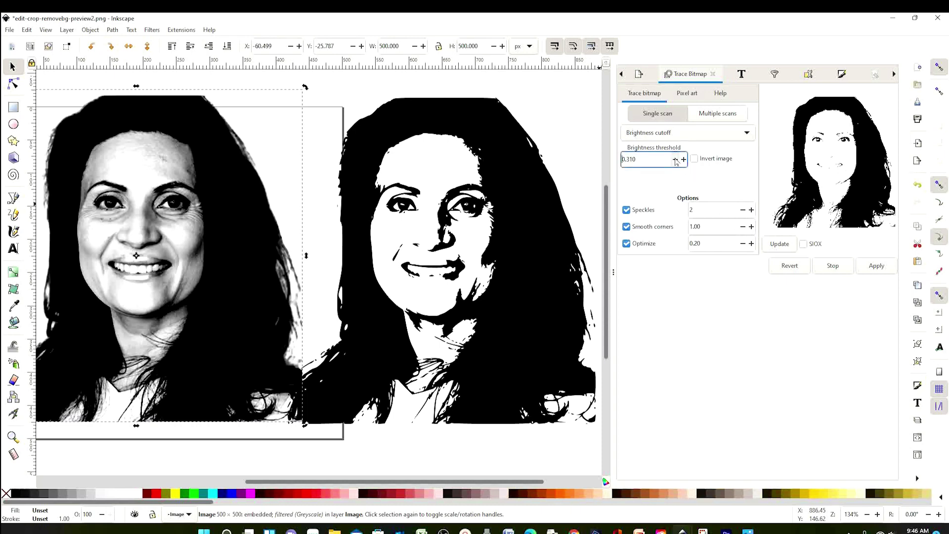
{"action": "left_click", "coordinate": [783, 246]}
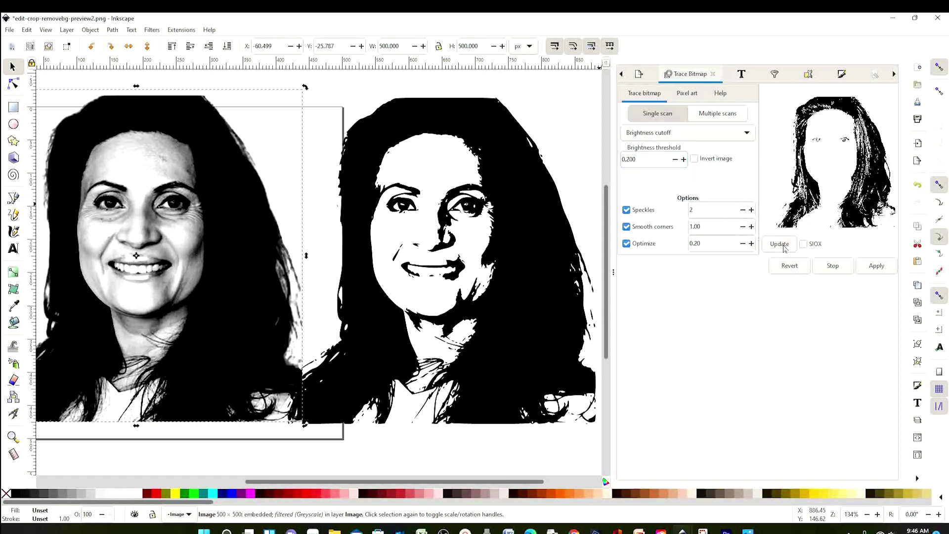
{"action": "left_click", "coordinate": [675, 161]}
{"action": "left_click", "coordinate": [676, 161]}
{"action": "left_click", "coordinate": [781, 246]}
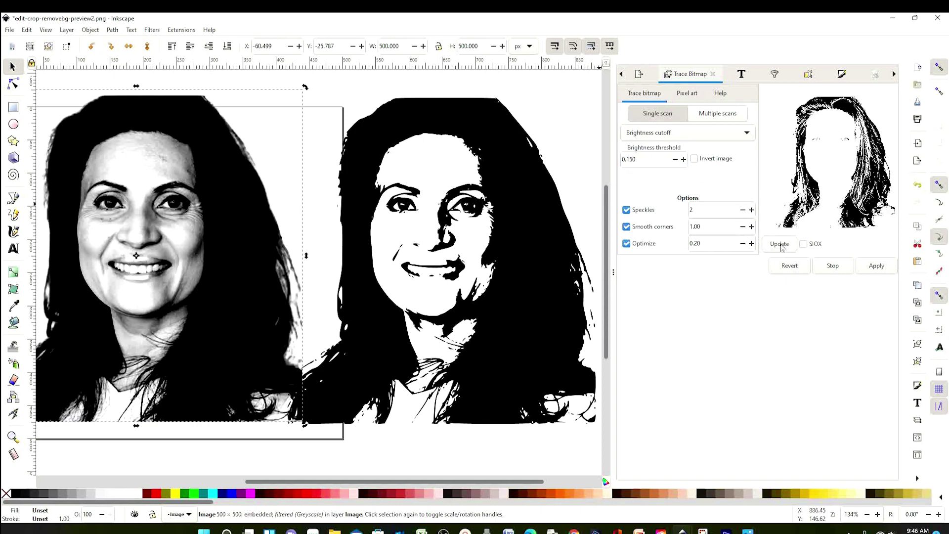
{"action": "left_click", "coordinate": [676, 161]}
{"action": "left_click", "coordinate": [676, 160]}
{"action": "left_click", "coordinate": [782, 247]}
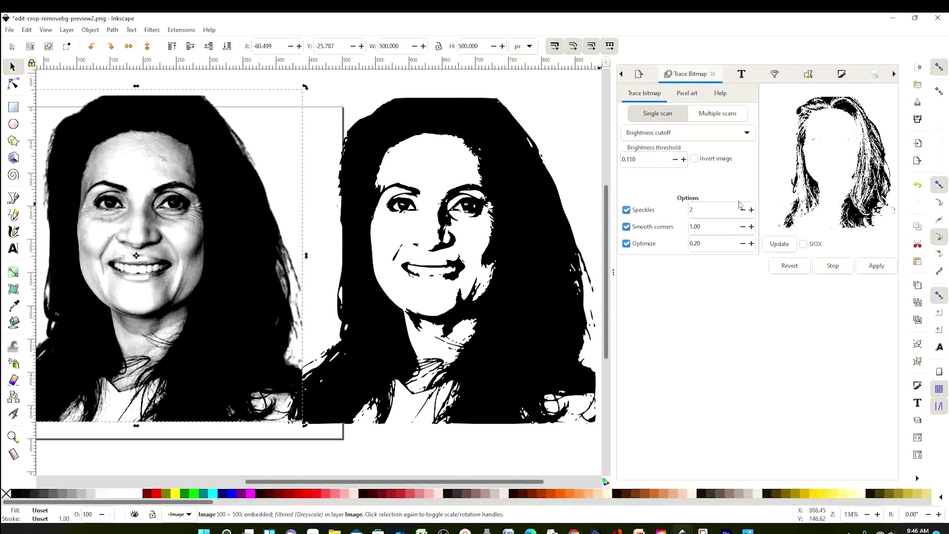
{"action": "left_click", "coordinate": [675, 159]}
{"action": "left_click", "coordinate": [675, 159]}
{"action": "left_click", "coordinate": [676, 160]}
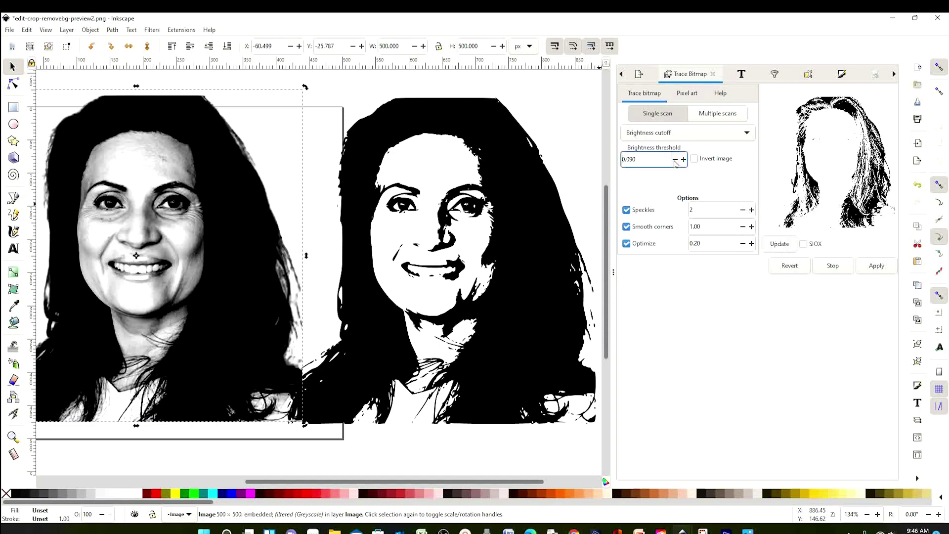
{"action": "left_click", "coordinate": [785, 246]}
Step: Apply the hair-detail trace, color it white, and align it over the black stencil
{"action": "left_click", "coordinate": [876, 267]}
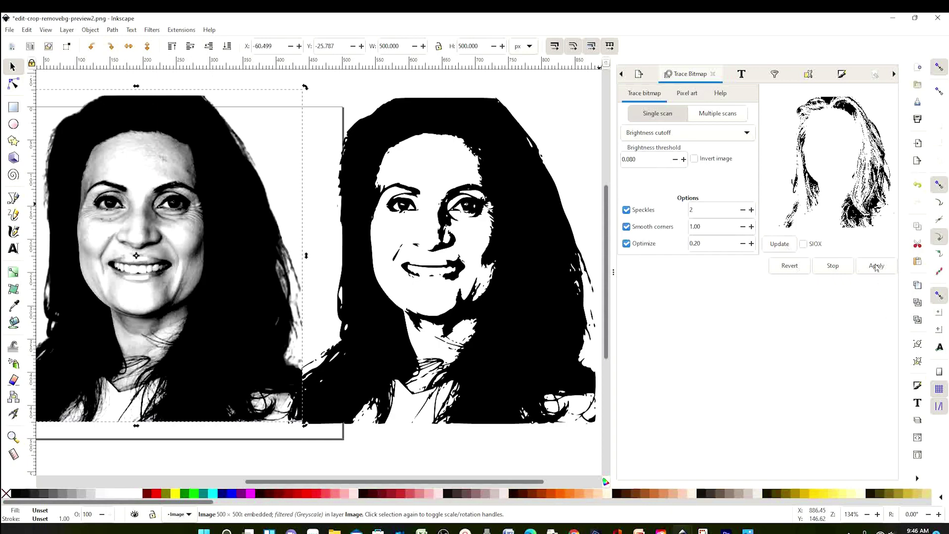
{"action": "mouse_move", "coordinate": [249, 304]}
{"action": "left_mouse_down"}
{"action": "mouse_move", "coordinate": [346, 292]}
{"action": "mouse_move", "coordinate": [538, 310]}
{"action": "left_mouse_up"}
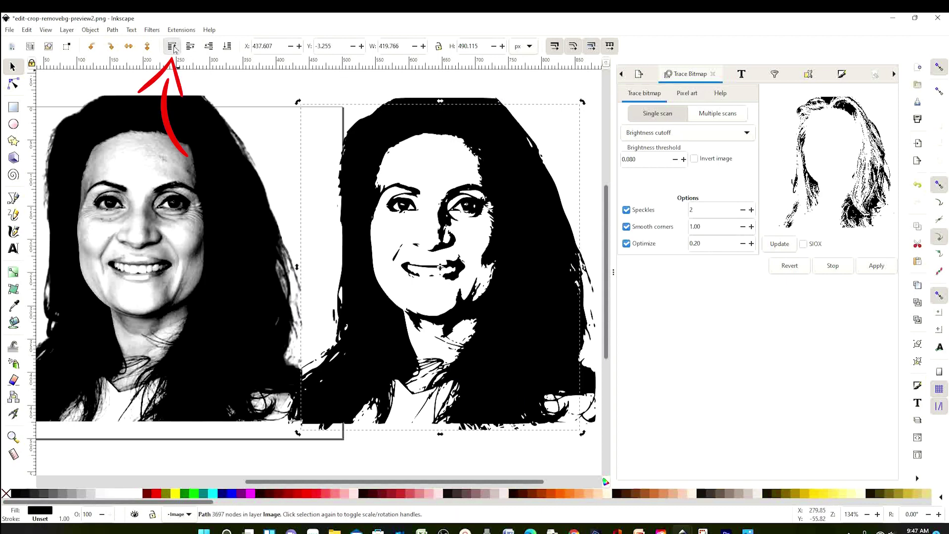
{"action": "left_click", "coordinate": [140, 496]}
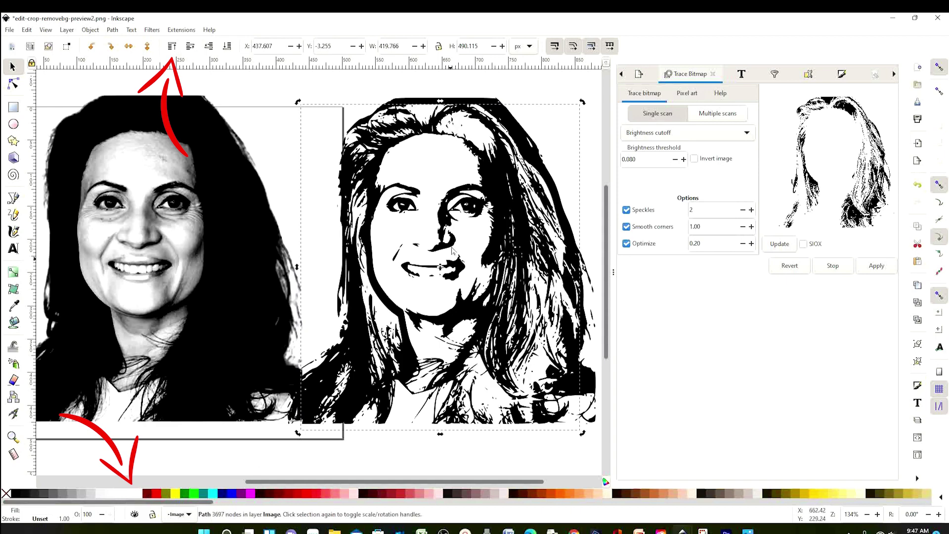
{"action": "left_click_drag", "start_coordinate": [474, 136], "coordinate": [475, 128]}
{"action": "key", "text": "Right"}
{"action": "key", "text": "Right"}
{"action": "key", "text": "Right"}
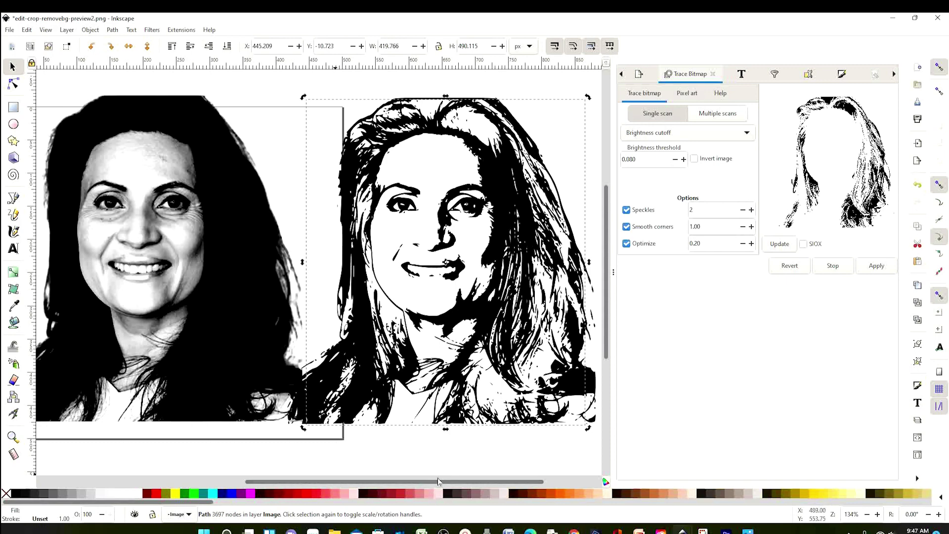
{"action": "left_click_drag", "start_coordinate": [466, 475], "coordinate": [485, 475]}
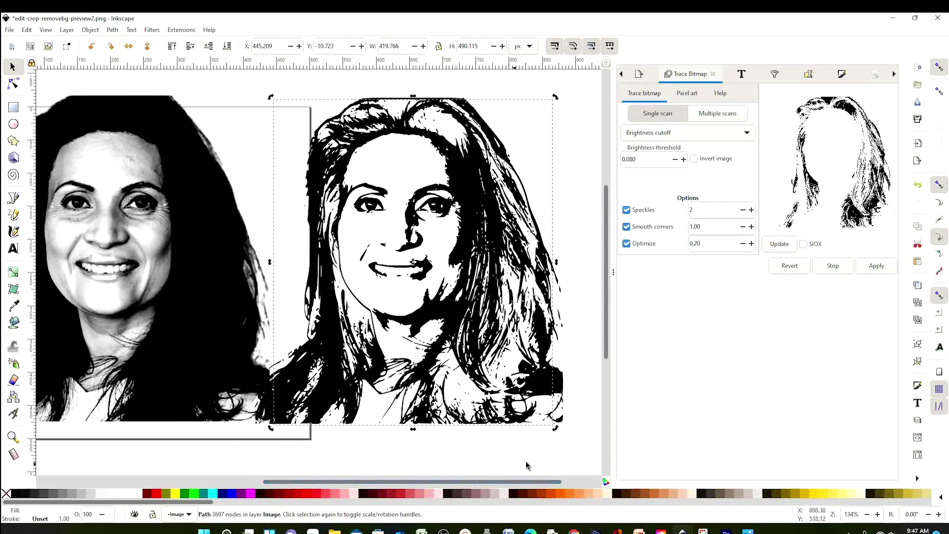
{"action": "left_click", "coordinate": [558, 462]}
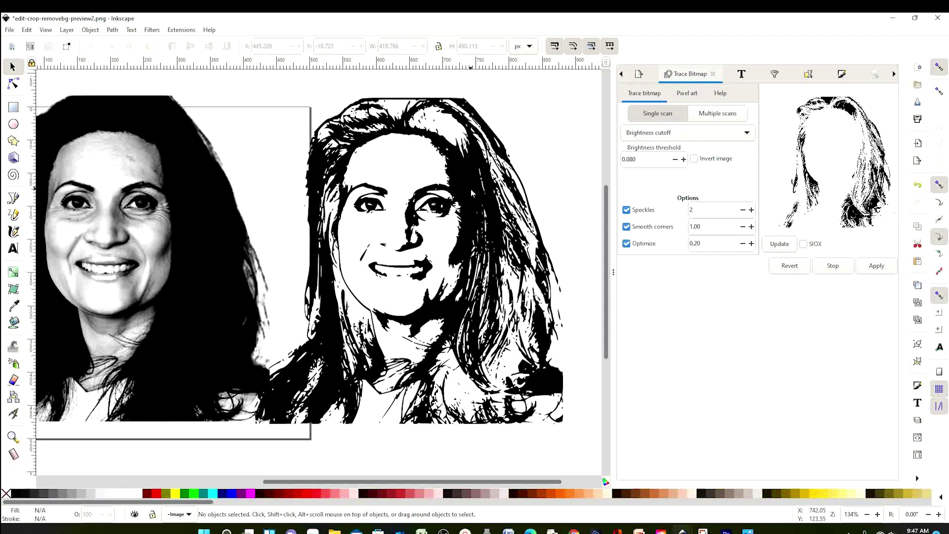
Step: Retrace the selected photo at brightness threshold 0.570 to create a new stencil
{"action": "left_click", "coordinate": [160, 251]}
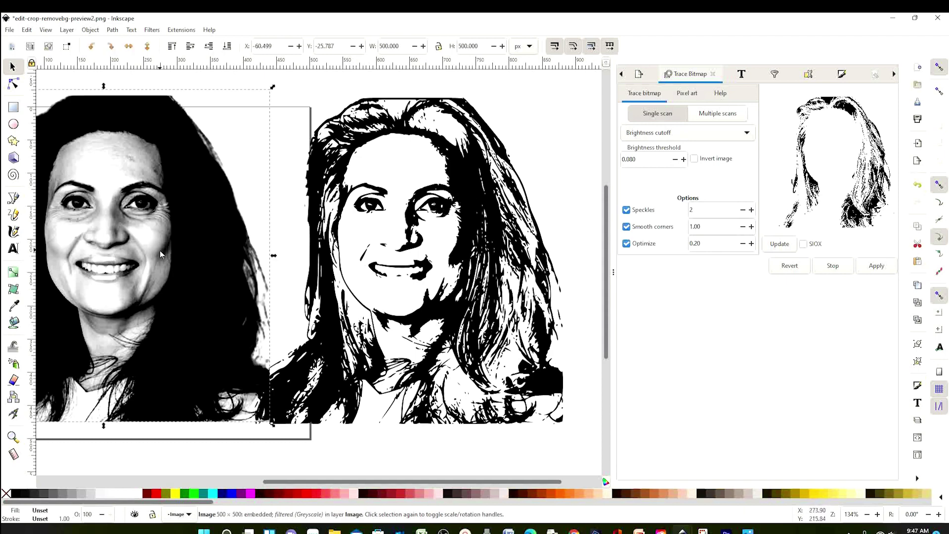
{"action": "left_click", "coordinate": [684, 160]}
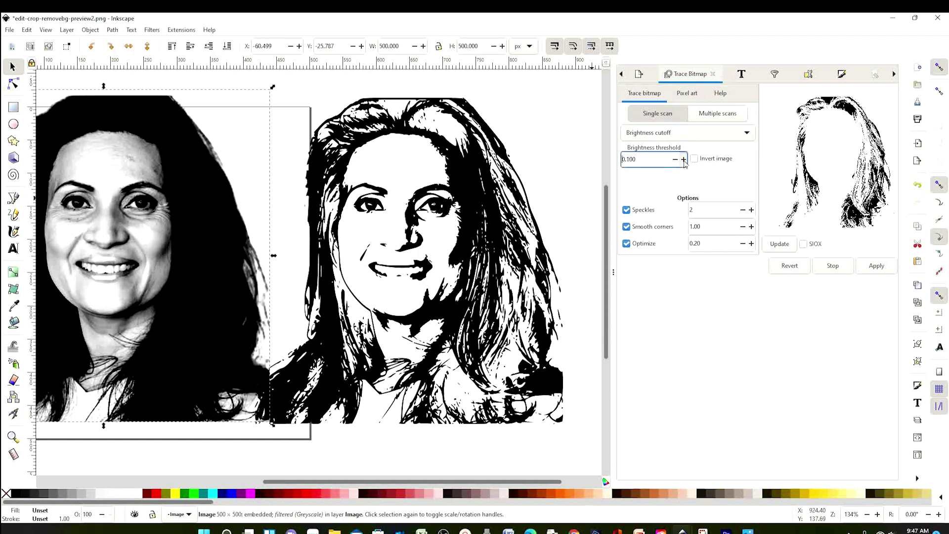
{"action": "left_click", "coordinate": [684, 159]}
{"action": "left_click", "coordinate": [684, 159]}
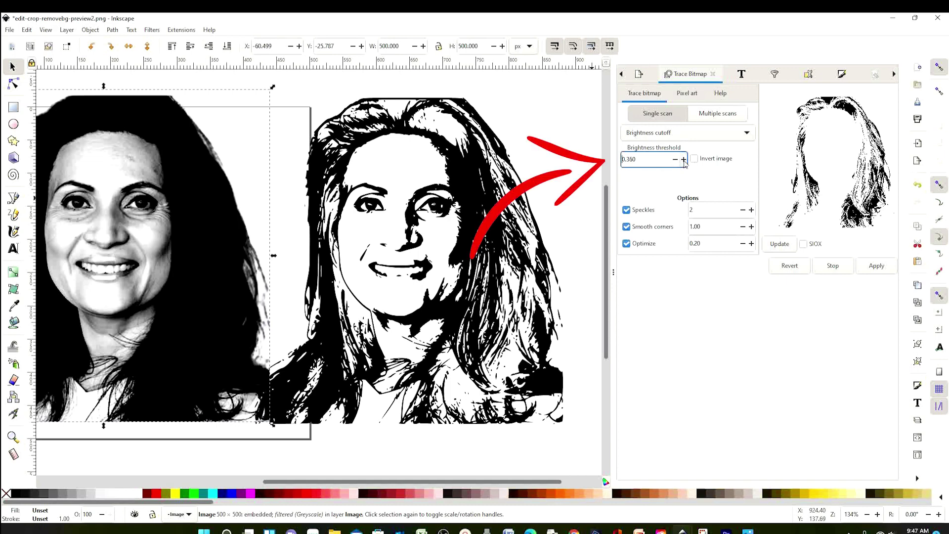
{"action": "left_click", "coordinate": [786, 249]}
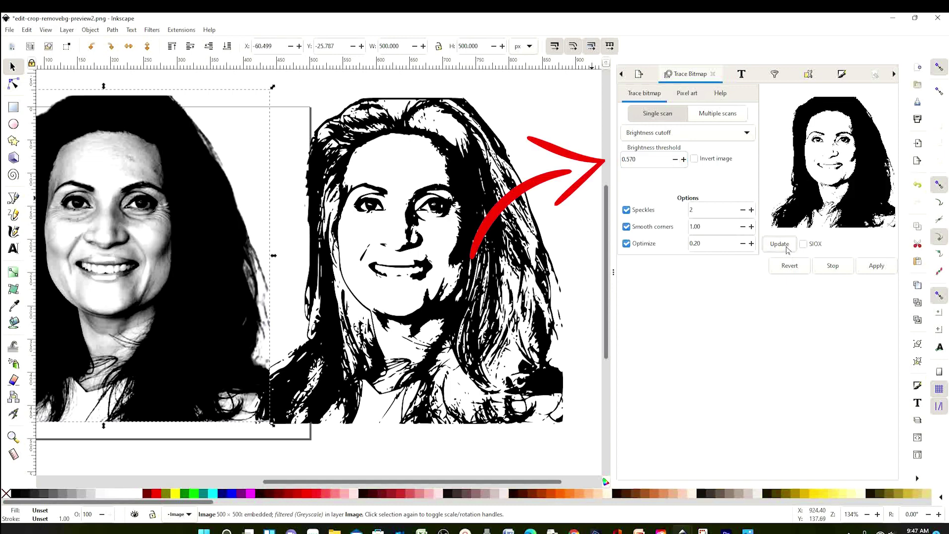
{"action": "left_click", "coordinate": [877, 265]}
Step: Place the new 0.570 traced face to the right of the earlier stencil
{"action": "left_click_drag", "start_coordinate": [149, 286], "coordinate": [411, 286]}
{"action": "mouse_move", "coordinate": [446, 480]}
{"action": "left_mouse_down"}
{"action": "mouse_move", "coordinate": [358, 476]}
{"action": "mouse_move", "coordinate": [434, 476]}
{"action": "left_mouse_up"}
{"action": "left_click_drag", "start_coordinate": [212, 225], "coordinate": [588, 235]}
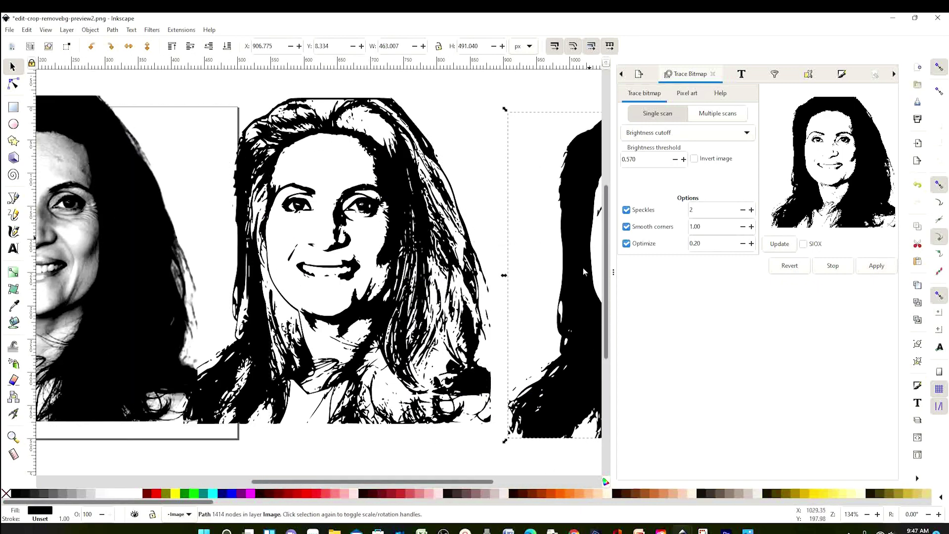
{"action": "left_click_drag", "start_coordinate": [467, 484], "coordinate": [556, 478]}
{"action": "mouse_move", "coordinate": [244, 387]}
{"action": "left_mouse_down"}
{"action": "mouse_move", "coordinate": [573, 386]}
{"action": "mouse_move", "coordinate": [564, 387]}
{"action": "mouse_move", "coordinate": [568, 380]}
{"action": "left_mouse_up"}
{"action": "left_click_drag", "start_coordinate": [563, 317], "coordinate": [552, 327]}
{"action": "key", "text": "Right"}
{"action": "key", "text": "Right"}
{"action": "key", "text": "Right"}
{"action": "key", "text": "Right"}
{"action": "key", "text": "Up"}
{"action": "key", "text": "Up"}
{"action": "key", "text": "Up"}
{"action": "key", "text": "Up"}
{"action": "key", "text": "Up"}
{"action": "left_click", "coordinate": [298, 93]}
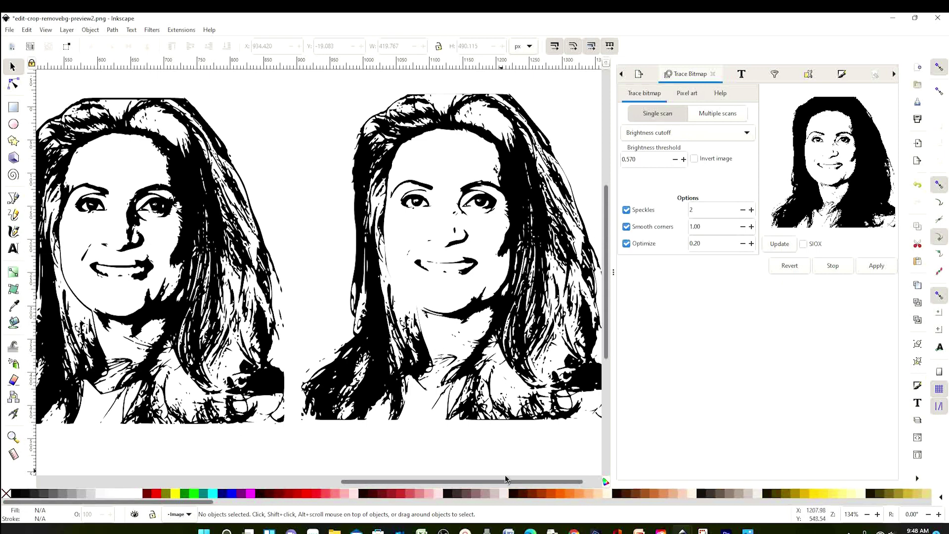
{"action": "mouse_move", "coordinate": [517, 482]}
{"action": "left_mouse_down"}
{"action": "mouse_move", "coordinate": [339, 474]}
{"action": "mouse_move", "coordinate": [517, 473]}
{"action": "mouse_move", "coordinate": [450, 479]}
{"action": "left_mouse_up"}
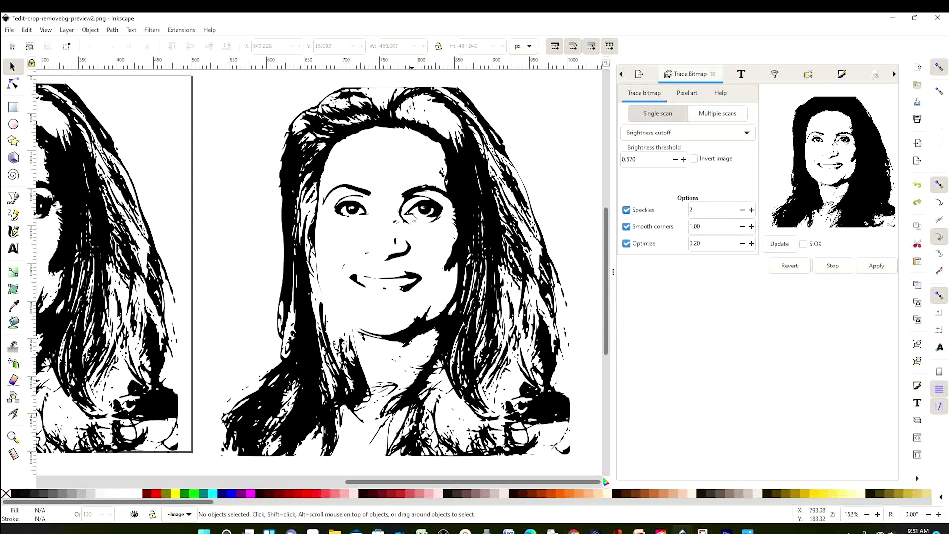
Step: Box-select both traced paths and combine them with Path > Difference into one path
{"action": "left_click", "coordinate": [308, 161]}
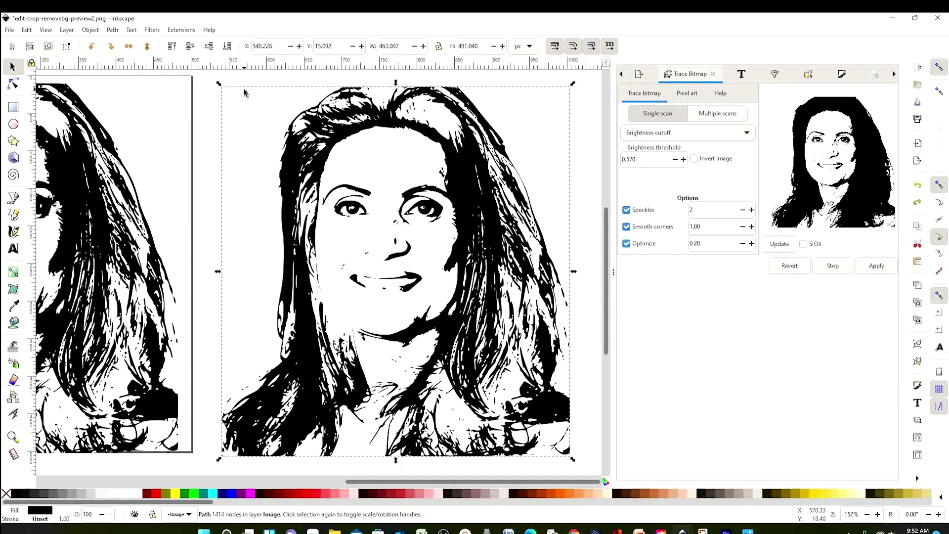
{"action": "left_click", "coordinate": [229, 84]}
{"action": "mouse_move", "coordinate": [201, 79]}
{"action": "left_mouse_down"}
{"action": "mouse_move", "coordinate": [331, 132]}
{"action": "mouse_move", "coordinate": [484, 247]}
{"action": "mouse_move", "coordinate": [600, 474]}
{"action": "left_mouse_up"}
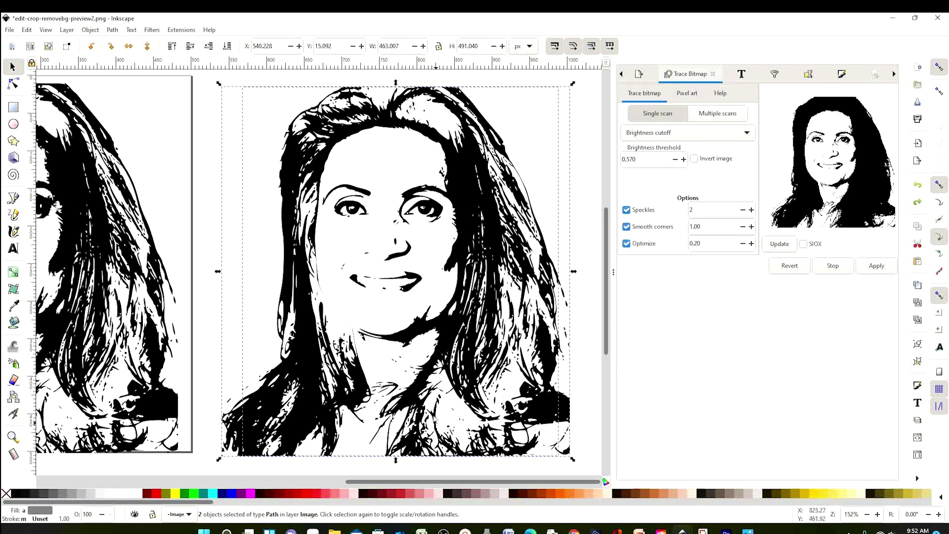
{"action": "left_click", "coordinate": [112, 31]}
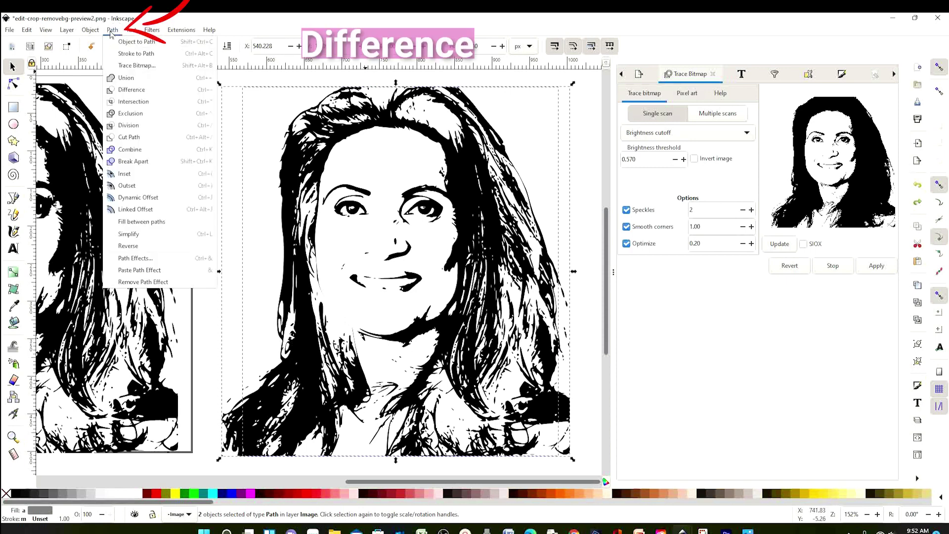
{"action": "left_click", "coordinate": [135, 94]}
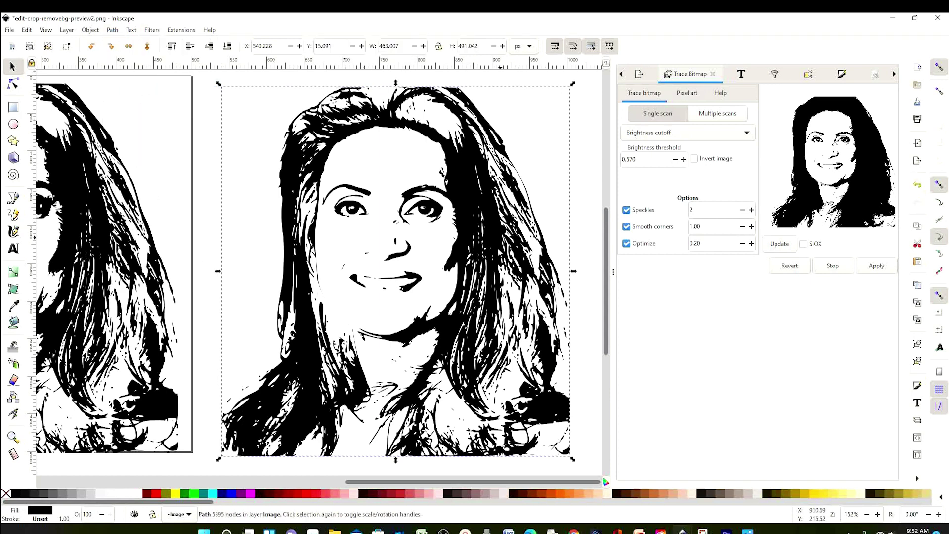
{"action": "mouse_move", "coordinate": [503, 319]}
{"action": "left_mouse_down"}
{"action": "mouse_move", "coordinate": [513, 309]}
{"action": "mouse_move", "coordinate": [499, 328]}
{"action": "mouse_move", "coordinate": [497, 320]}
{"action": "left_mouse_up"}
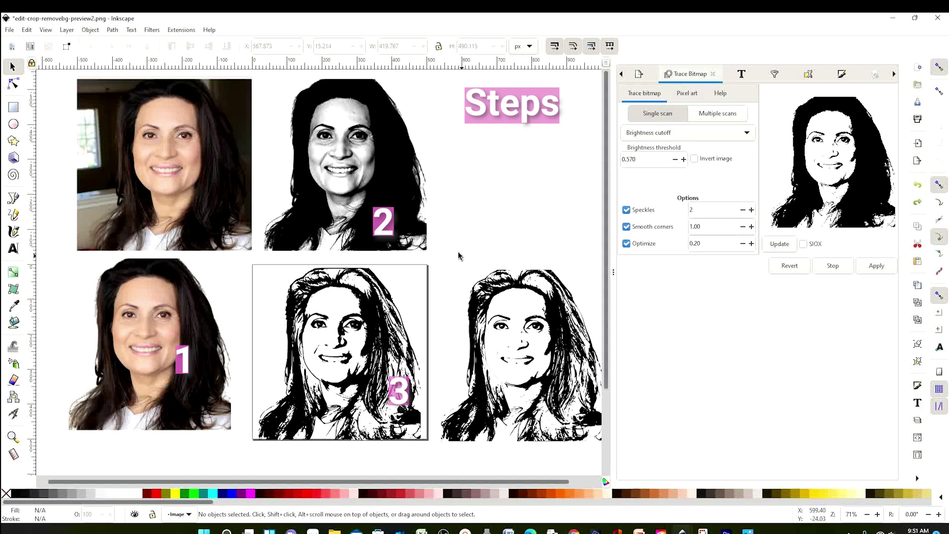
Step: Select each of the five stage images in turn, from the original photo to the final stencil
{"action": "mouse_move", "coordinate": [439, 243]}
{"action": "left_mouse_down"}
{"action": "mouse_move", "coordinate": [475, 368]}
{"action": "mouse_move", "coordinate": [605, 448]}
{"action": "left_mouse_up"}
{"action": "left_click", "coordinate": [168, 192]}
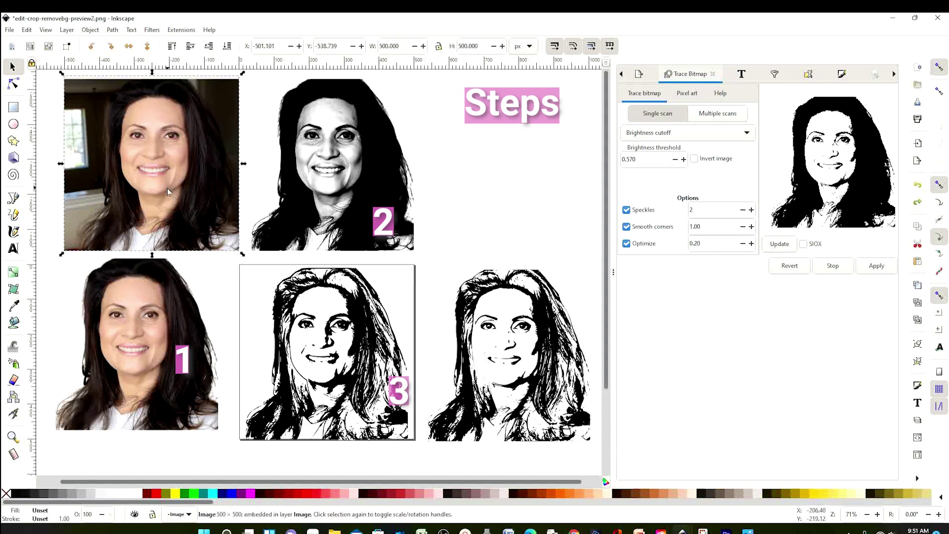
{"action": "left_click", "coordinate": [159, 331]}
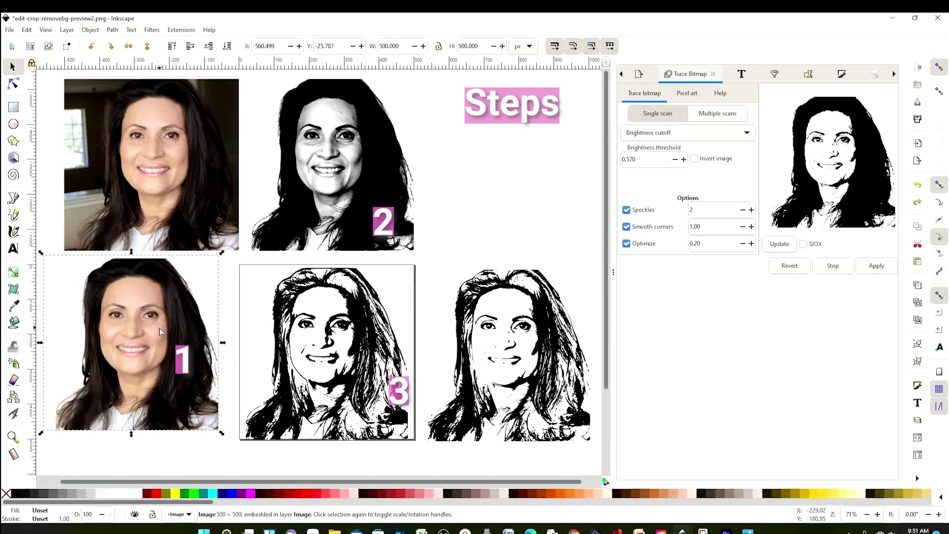
{"action": "left_click", "coordinate": [342, 180]}
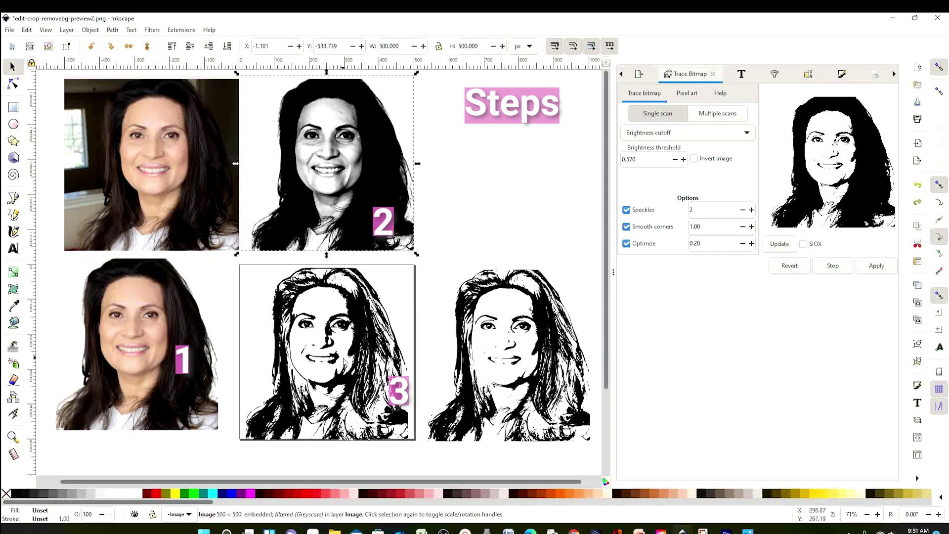
{"action": "left_click", "coordinate": [345, 362]}
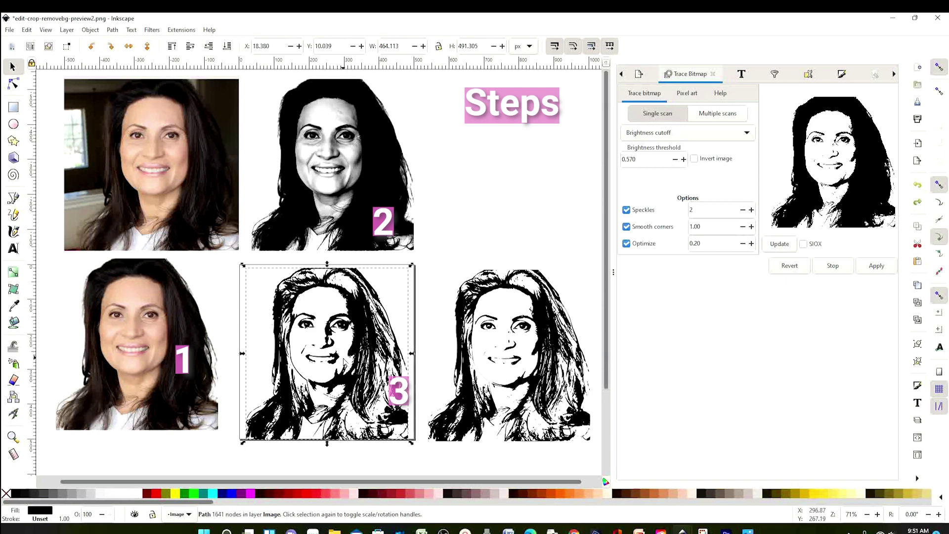
{"action": "left_click", "coordinate": [482, 441]}
Step: Zoom in on the final stencil, then zoom out to 54% to show all five stages
{"action": "key", "text": "3"}
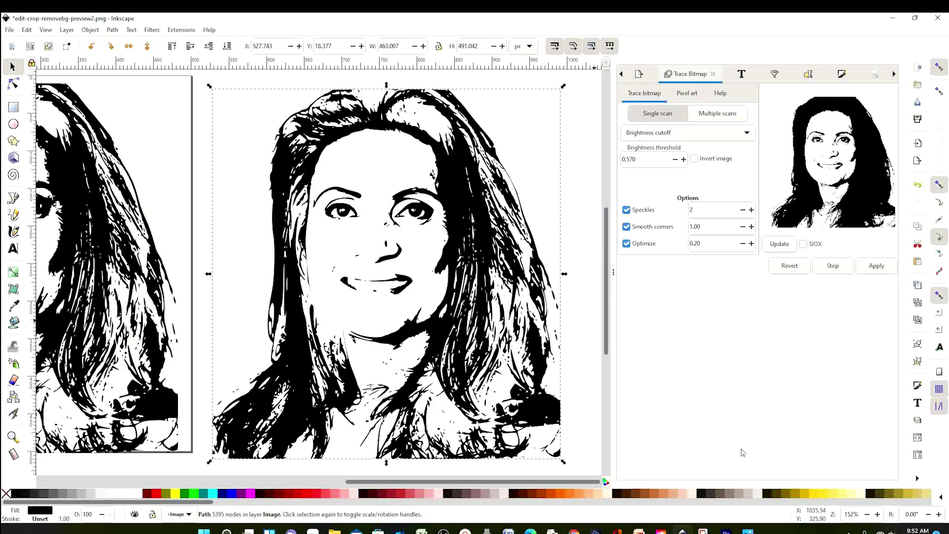
{"action": "left_click_drag", "start_coordinate": [589, 483], "coordinate": [307, 485]}
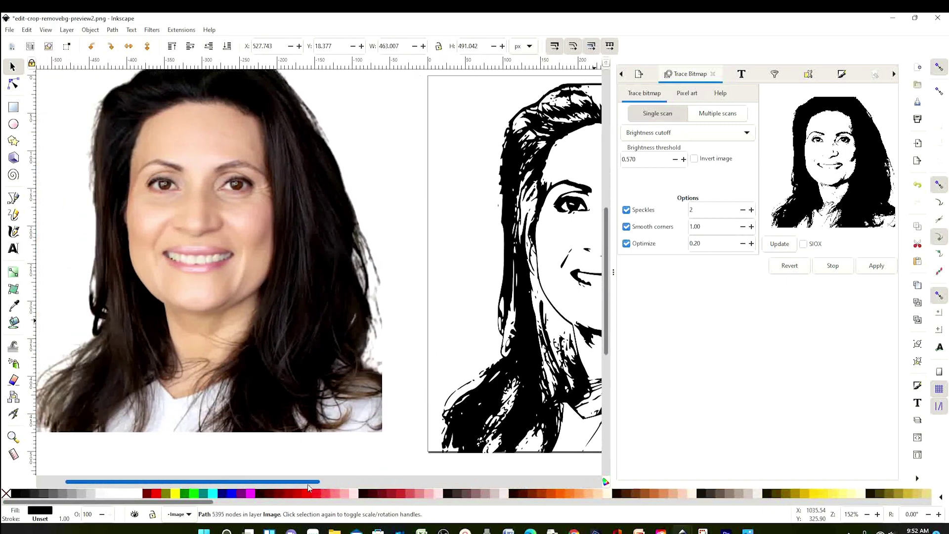
{"action": "left_click", "coordinate": [867, 514]}
{"action": "left_click", "coordinate": [867, 514]}
{"action": "left_click", "coordinate": [866, 515]}
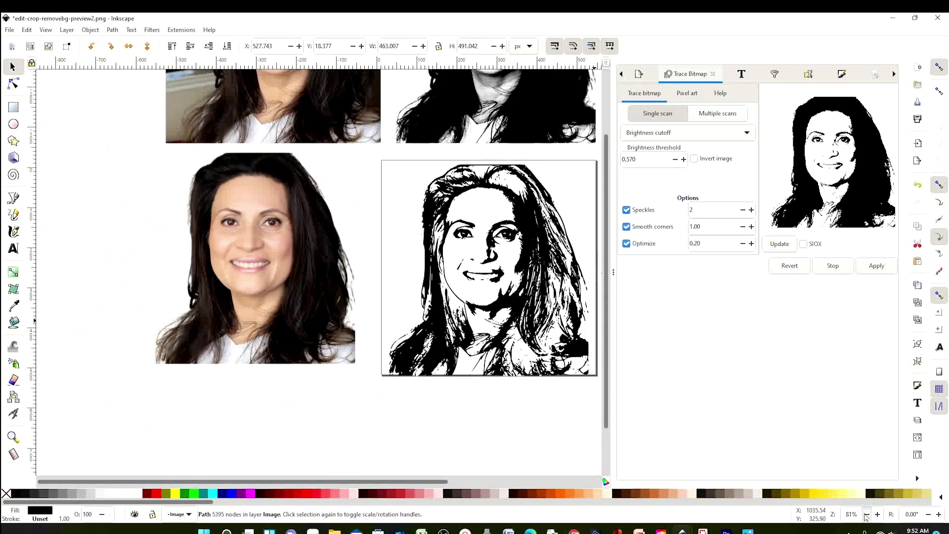
{"action": "left_click", "coordinate": [866, 515]}
{"action": "left_click", "coordinate": [867, 514]}
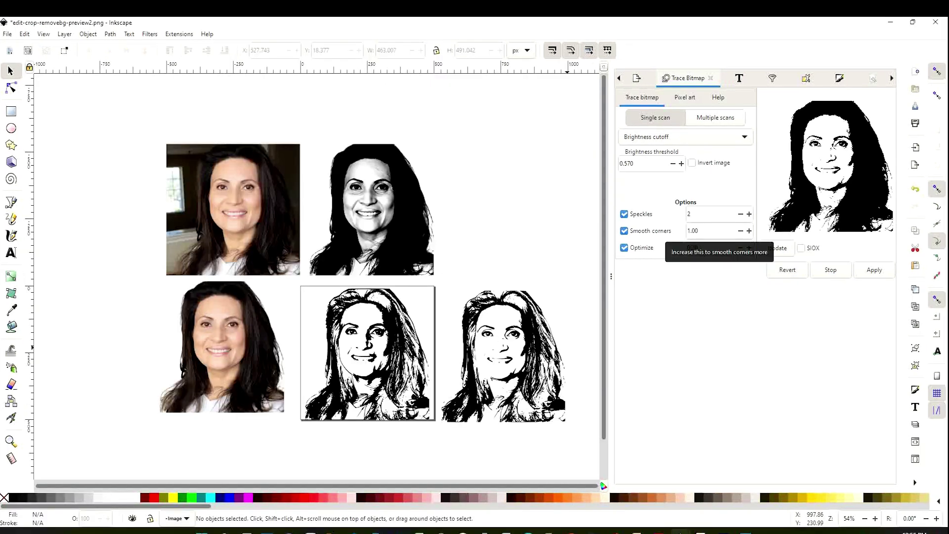
Step: Delete the photos and intermediate images, then move the stencil onto the page and fit it in view
{"action": "left_click_drag", "start_coordinate": [123, 111], "coordinate": [439, 443]}
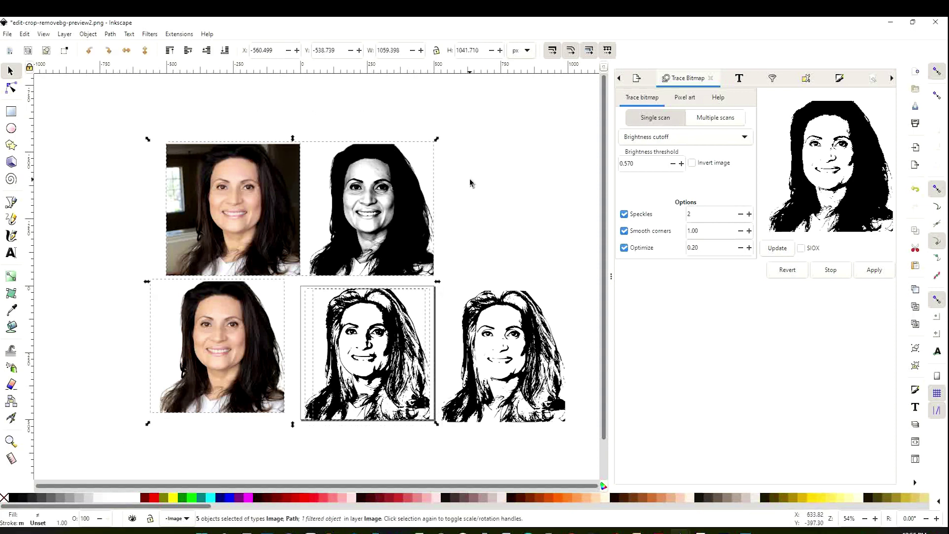
{"action": "key", "text": "Delete"}
{"action": "left_click", "coordinate": [509, 336]}
{"action": "left_click_drag", "start_coordinate": [538, 312], "coordinate": [403, 311]}
{"action": "left_click", "coordinate": [458, 277]}
{"action": "key", "text": "5"}
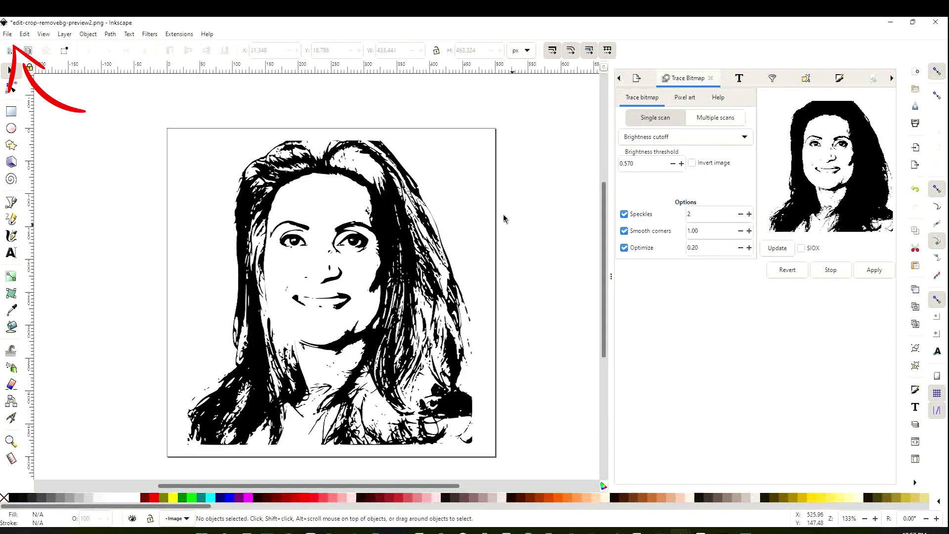
{"action": "left_click", "coordinate": [8, 35]}
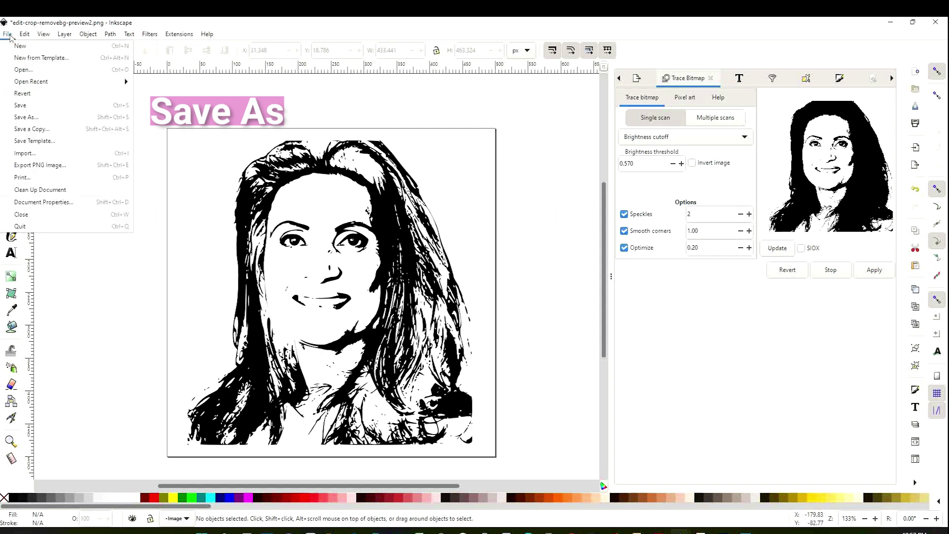
Step: Save the stencil as 'foto en SVG para tutorial' with file type Plain SVG (*.svg)
{"action": "left_click", "coordinate": [43, 120]}
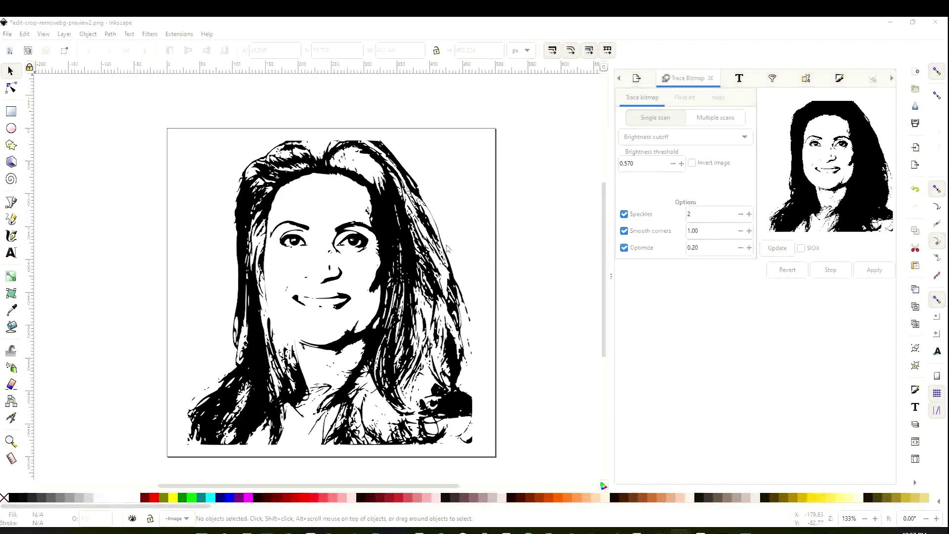
{"action": "key", "text": "ctrl+shift+s"}
{"action": "type", "text": "foto "}
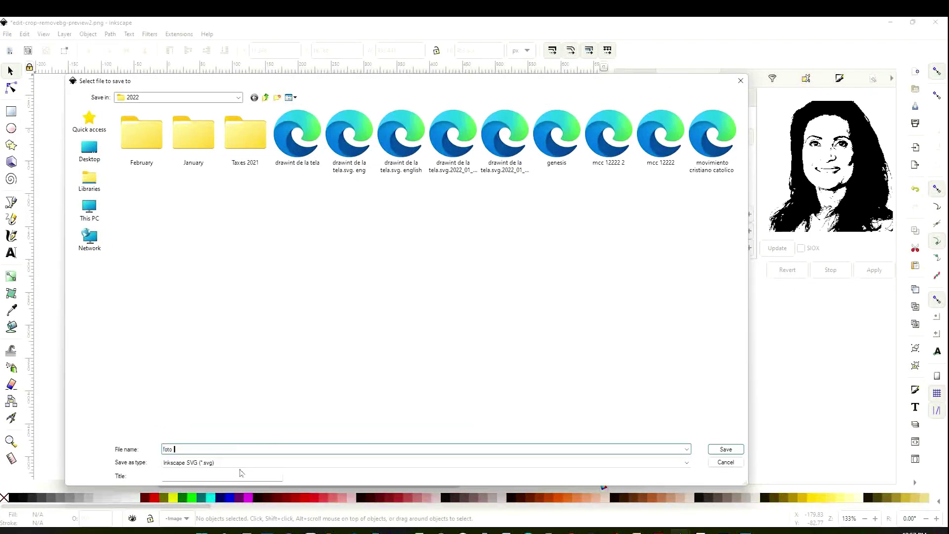
{"action": "type", "text": "en SVG para tutorial"}
{"action": "key", "text": "Tab"}
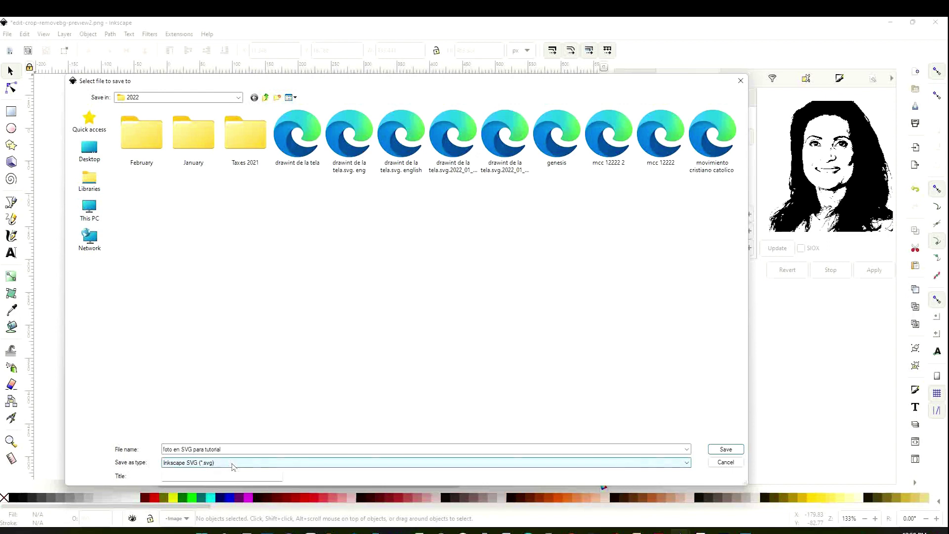
{"action": "left_click", "coordinate": [232, 462]}
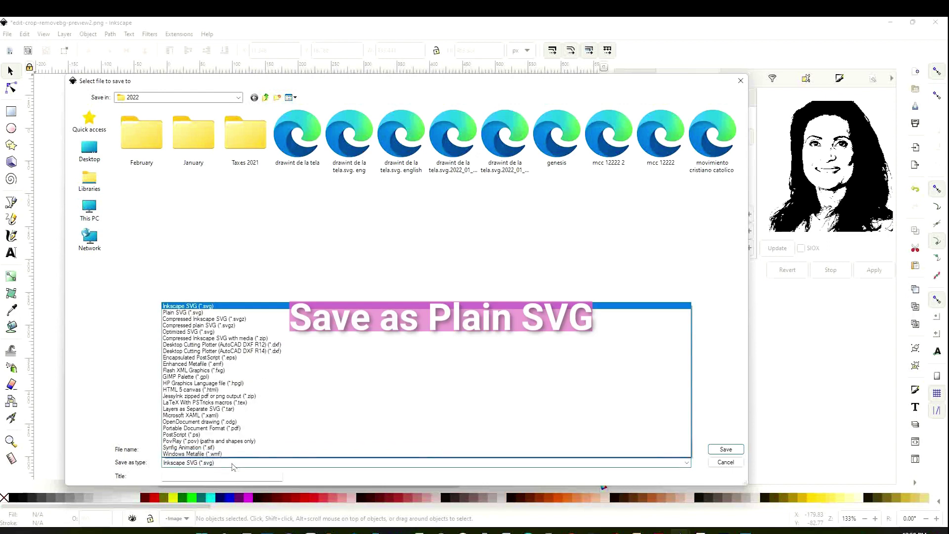
{"action": "left_click", "coordinate": [229, 315]}
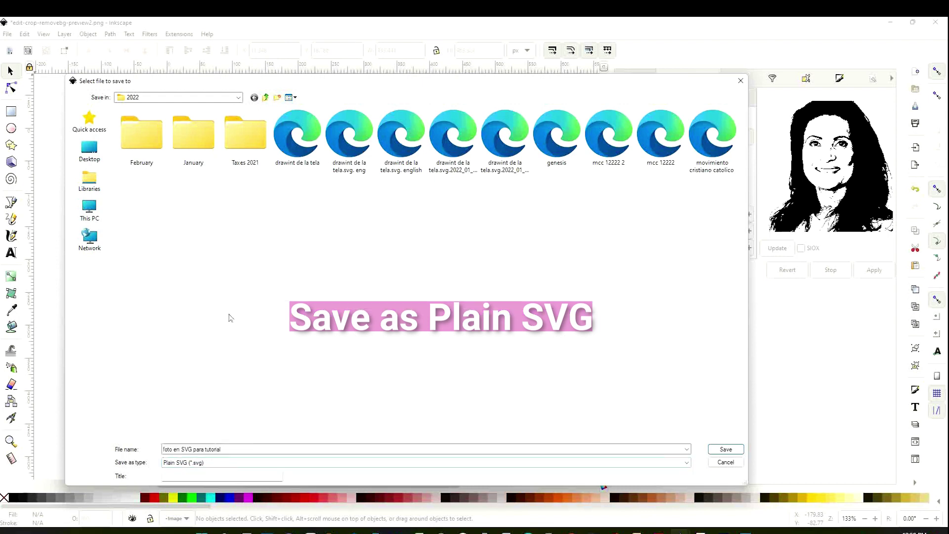
{"action": "left_click", "coordinate": [726, 449]}
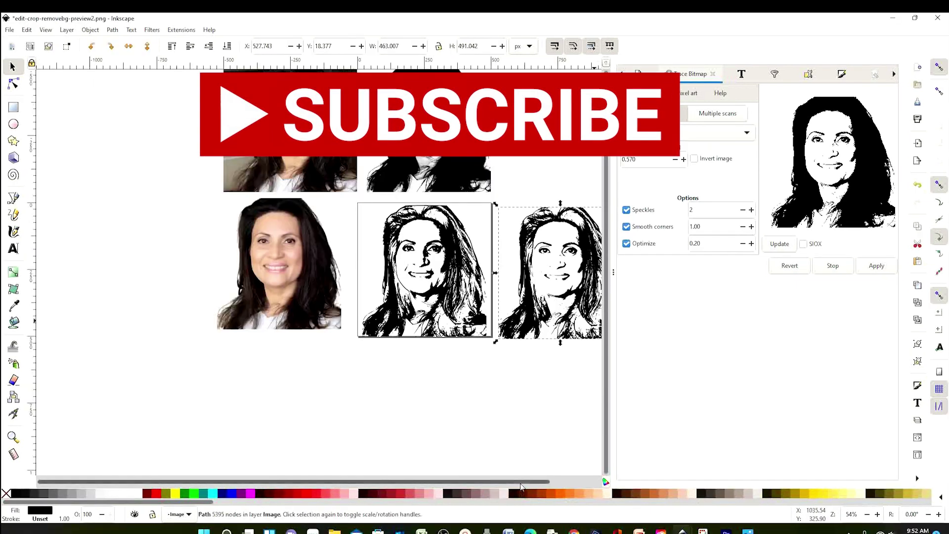
Step: Scroll the canvas back into view and deselect the traced image
{"action": "scroll", "coordinate": [319, 276], "scroll_direction": "right", "scroll_amount": 2}
{"action": "scroll", "coordinate": [319, 276], "scroll_direction": "up", "scroll_amount": 5}
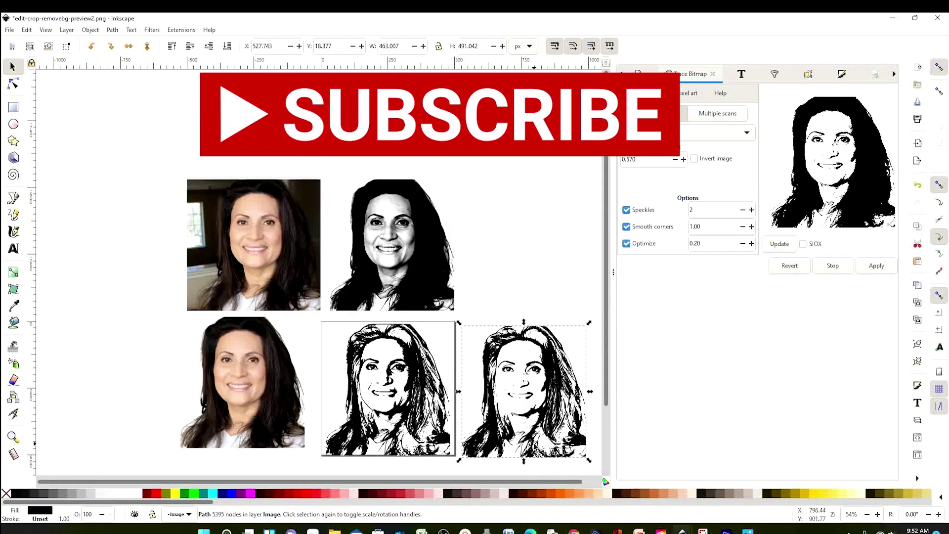
{"action": "left_click", "coordinate": [525, 236]}
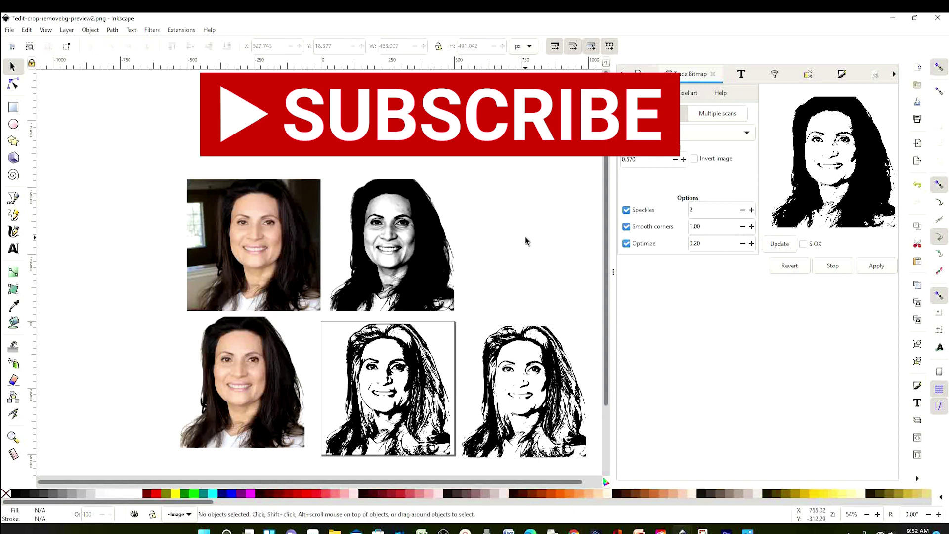